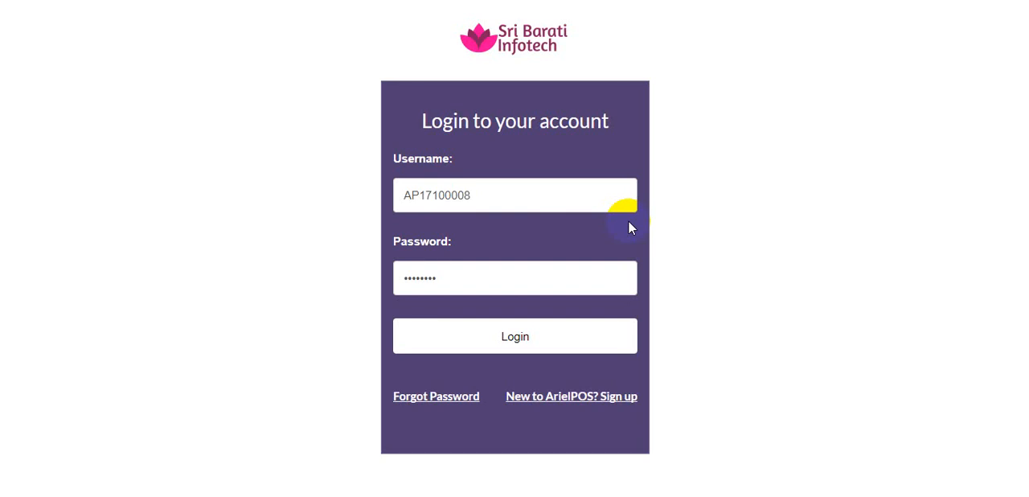
Log in to the store account with the prefilled credentials and open the Store Config settings
{"action": "left_click", "coordinate": [529, 337]}
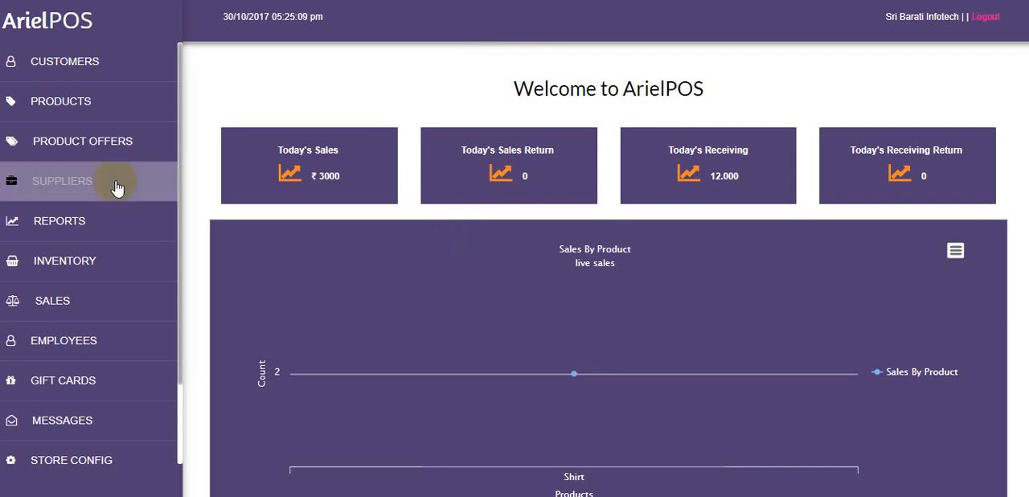
{"action": "left_click_drag", "start_coordinate": [180, 127], "coordinate": [180, 215]}
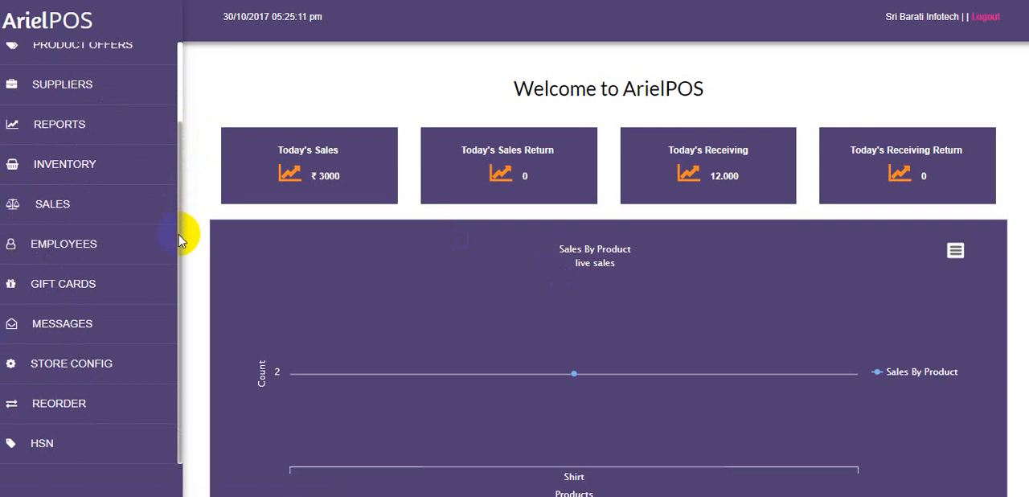
{"action": "left_click", "coordinate": [107, 363]}
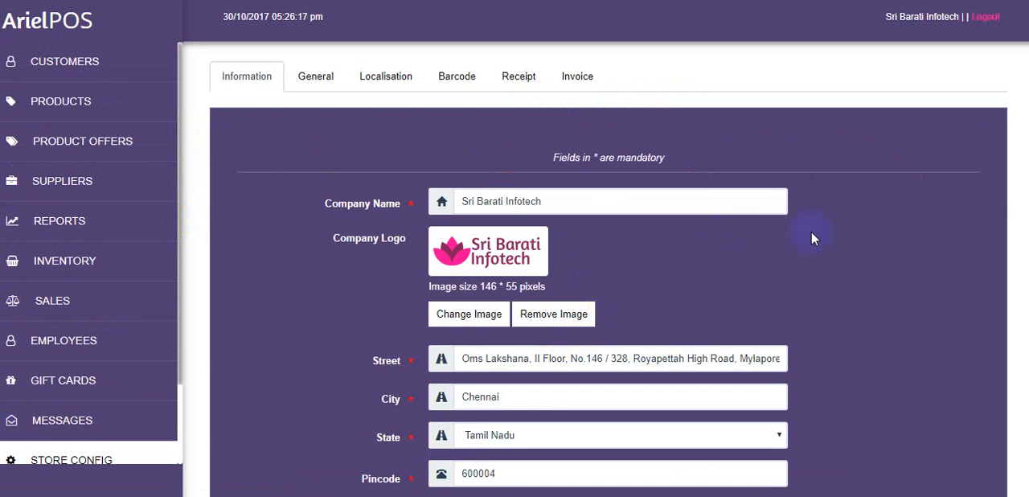
Examine the company information settings, including contact and tax fields, the Type of Store options, Store Description and Return Policy
{"action": "scroll", "coordinate": [609, 270], "scroll_direction": "down", "scroll_amount": 3}
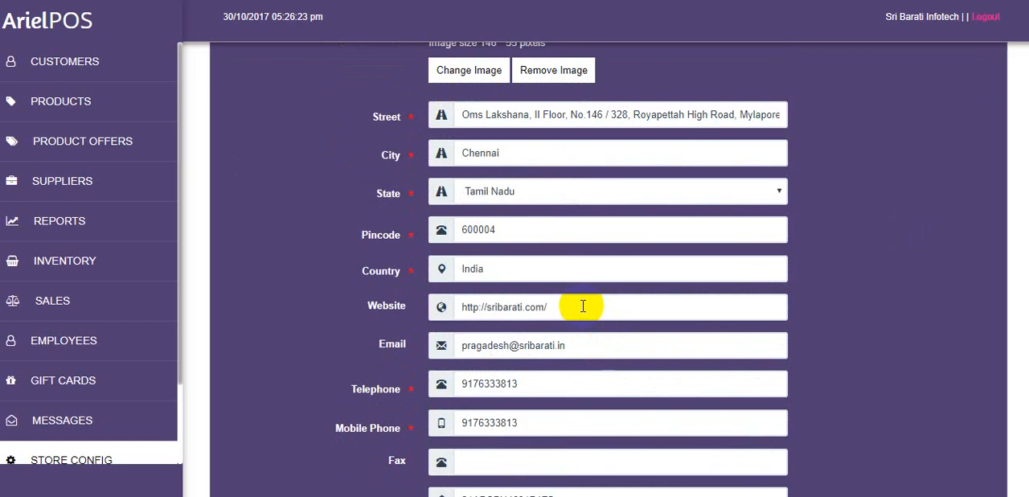
{"action": "scroll", "coordinate": [609, 270], "scroll_direction": "down", "scroll_amount": 4}
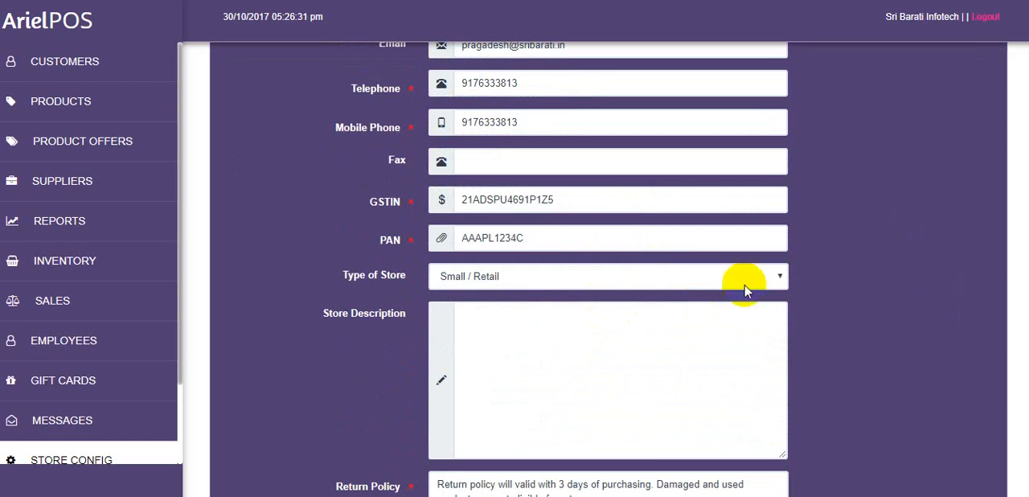
{"action": "left_click", "coordinate": [696, 282]}
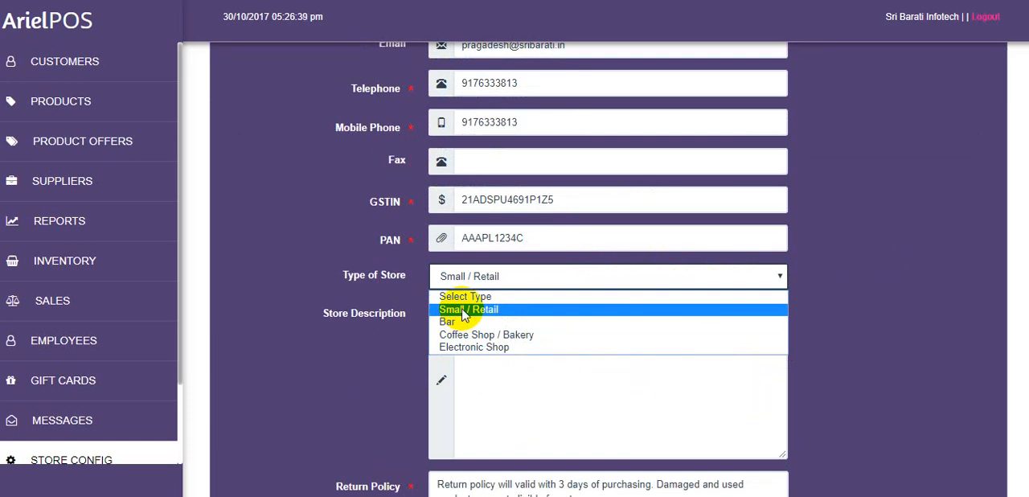
{"action": "left_click", "coordinate": [900, 292]}
{"action": "scroll", "coordinate": [899, 292], "scroll_direction": "down", "scroll_amount": 2}
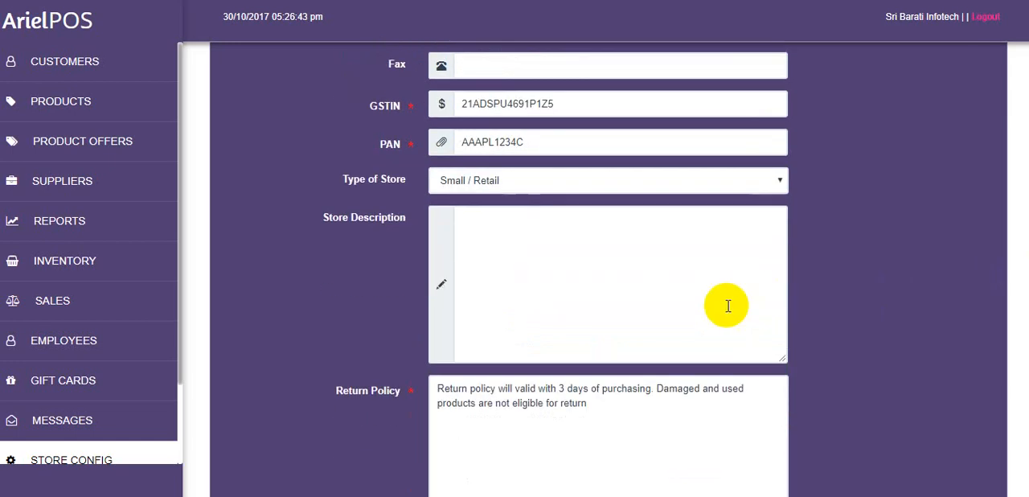
{"action": "left_click", "coordinate": [615, 262]}
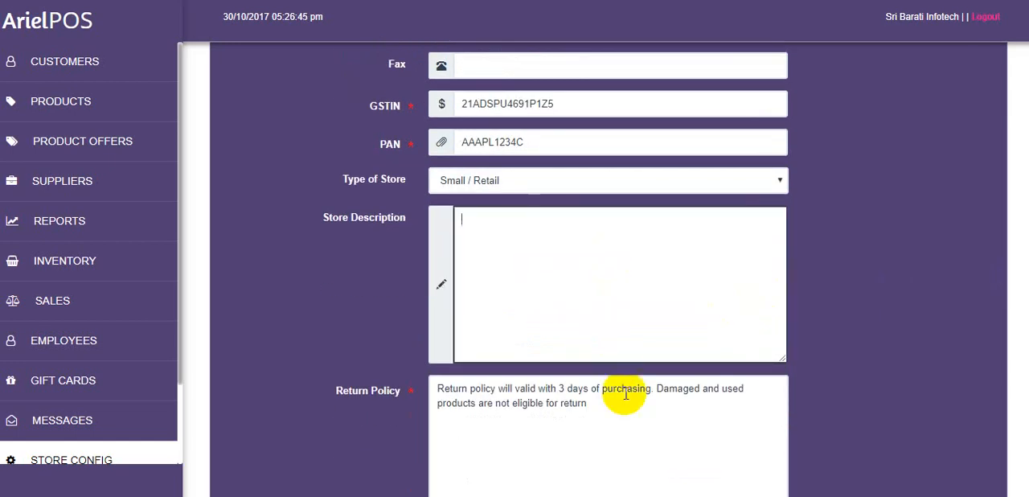
{"action": "left_click", "coordinate": [596, 412]}
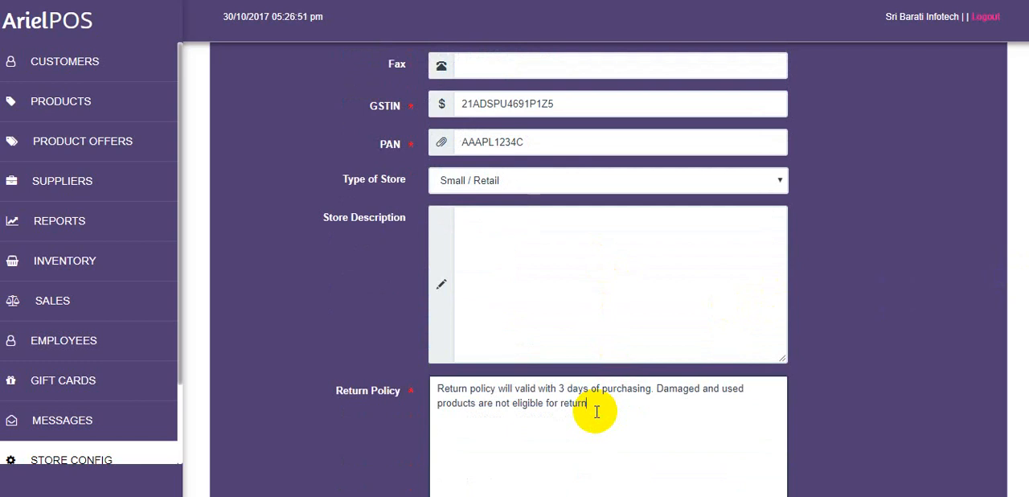
{"action": "scroll", "coordinate": [608, 269], "scroll_direction": "down", "scroll_amount": 1}
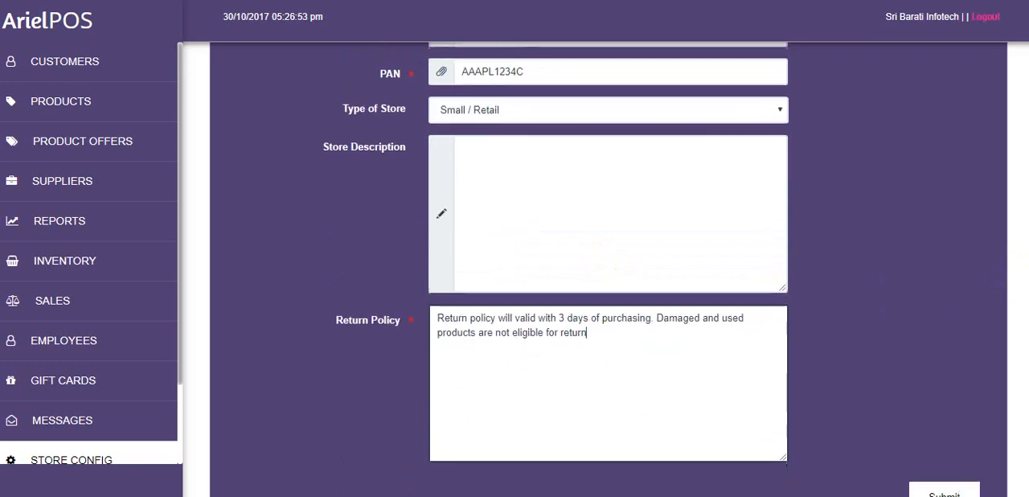
{"action": "scroll", "coordinate": [607, 269], "scroll_direction": "up", "scroll_amount": 6}
{"action": "scroll", "coordinate": [608, 269], "scroll_direction": "up", "scroll_amount": 3}
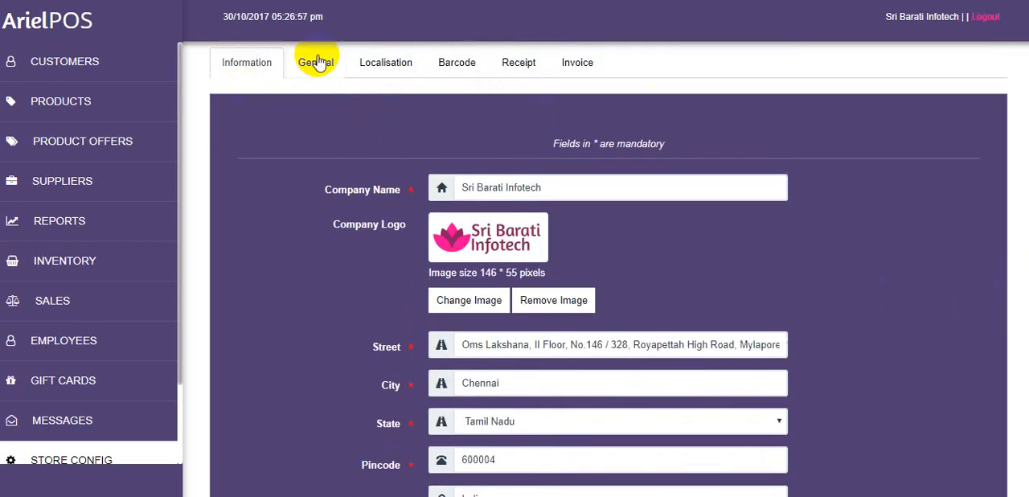
Examine the General store settings, from tax, reorder and sales chart options through default discount, lines per page and custom fields
{"action": "left_click", "coordinate": [316, 62]}
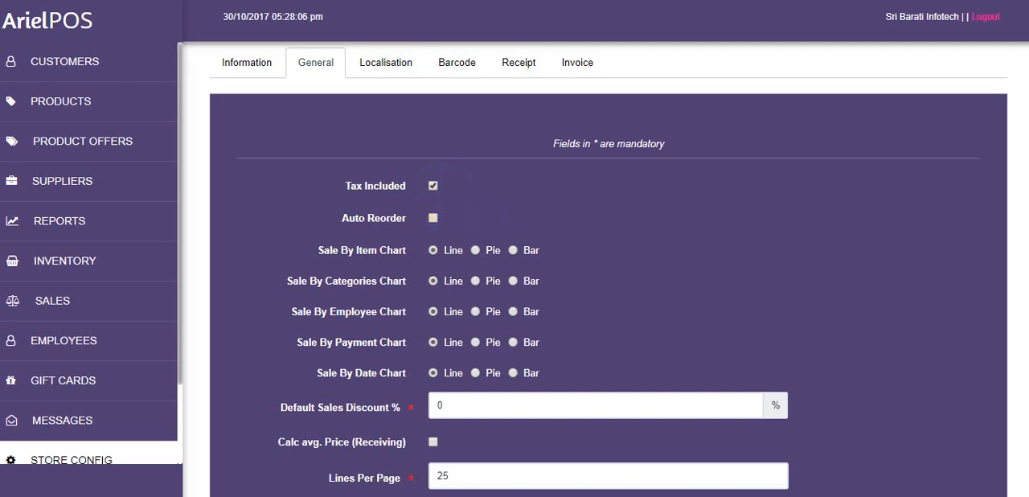
{"action": "scroll", "coordinate": [453, 223], "scroll_direction": "down", "scroll_amount": 1}
{"action": "left_click", "coordinate": [432, 170]}
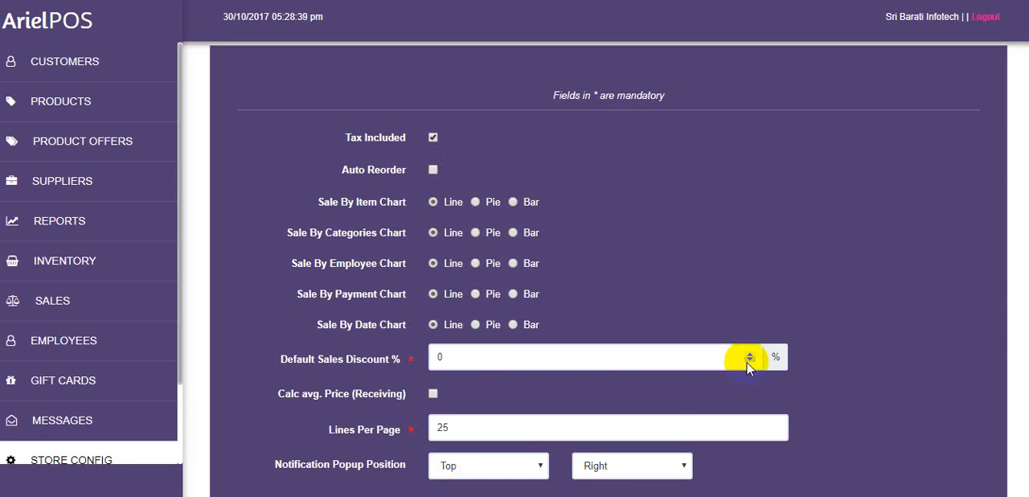
{"action": "scroll", "coordinate": [596, 240], "scroll_direction": "down", "scroll_amount": 2}
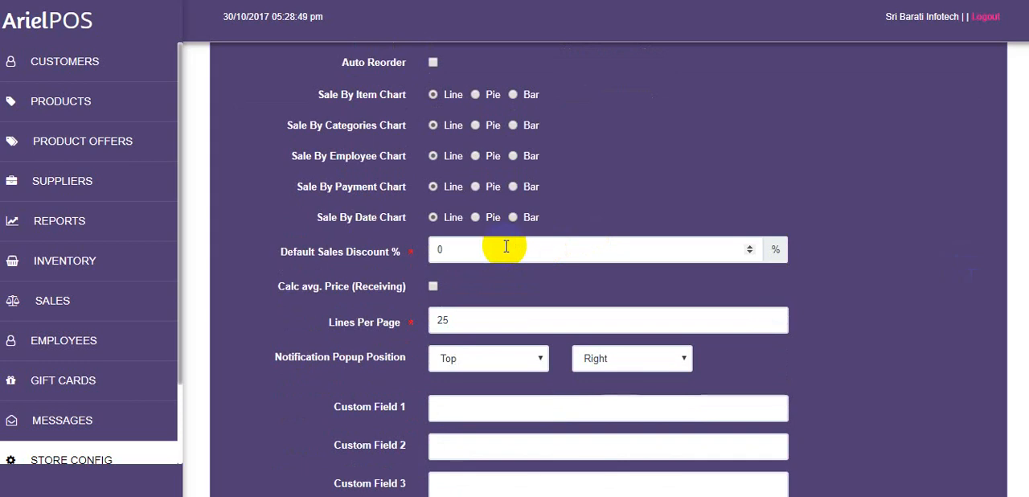
{"action": "left_click", "coordinate": [506, 247]}
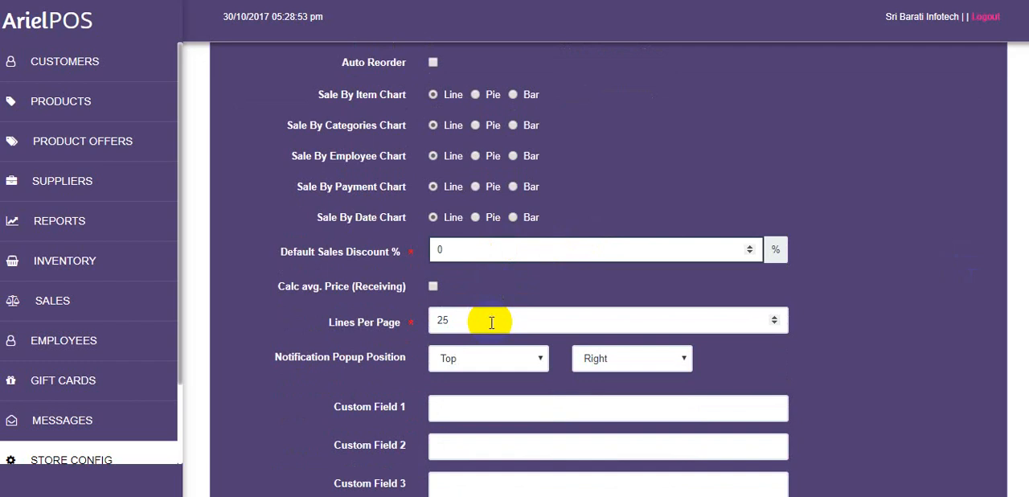
{"action": "scroll", "coordinate": [515, 380], "scroll_direction": "down", "scroll_amount": 5}
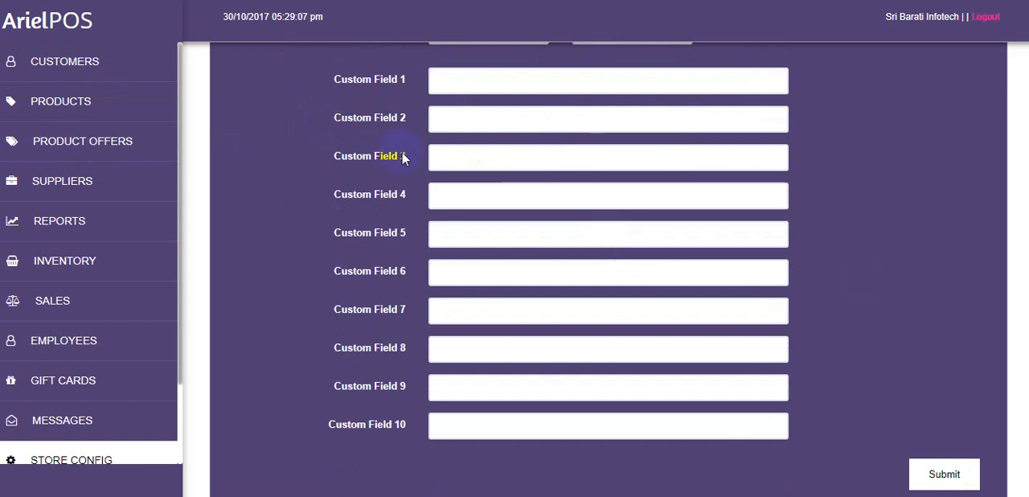
{"action": "left_click", "coordinate": [467, 166]}
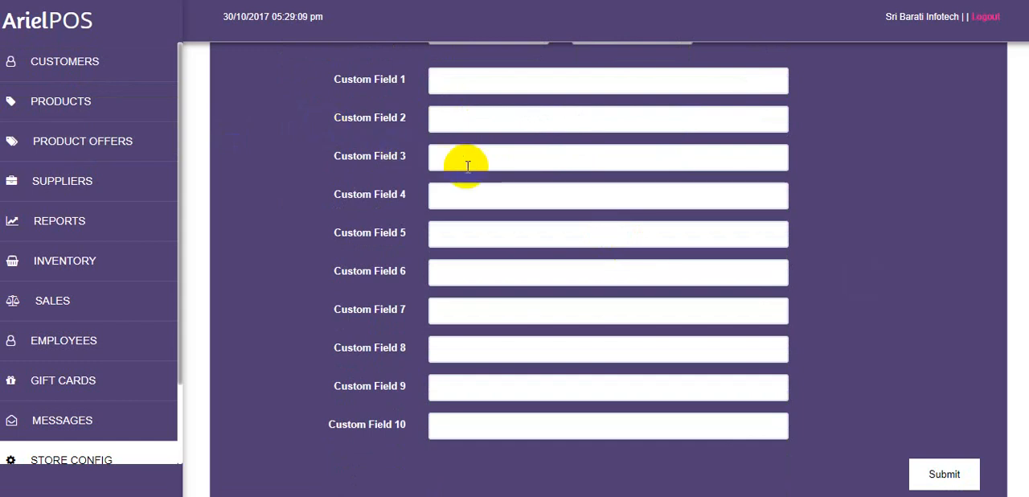
{"action": "scroll", "coordinate": [608, 269], "scroll_direction": "up", "scroll_amount": 1}
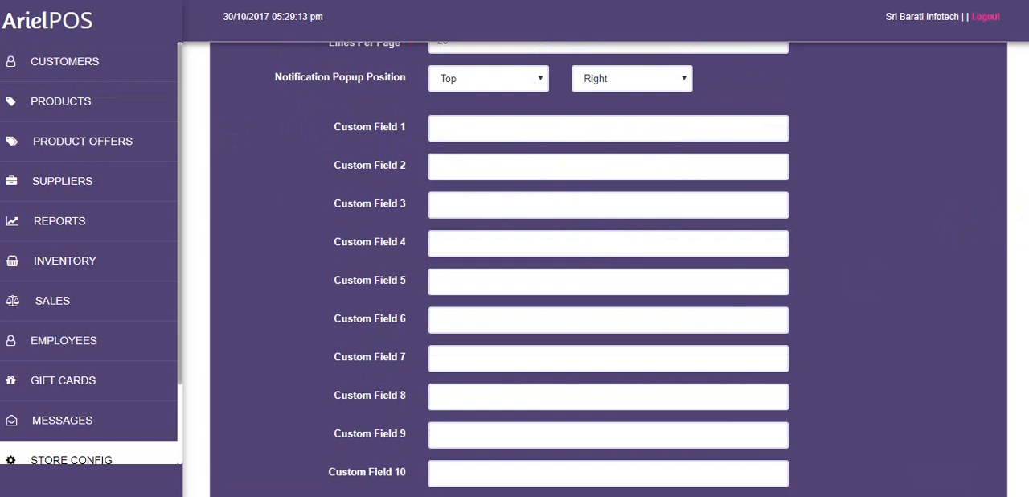
{"action": "scroll", "coordinate": [608, 270], "scroll_direction": "up", "scroll_amount": 5}
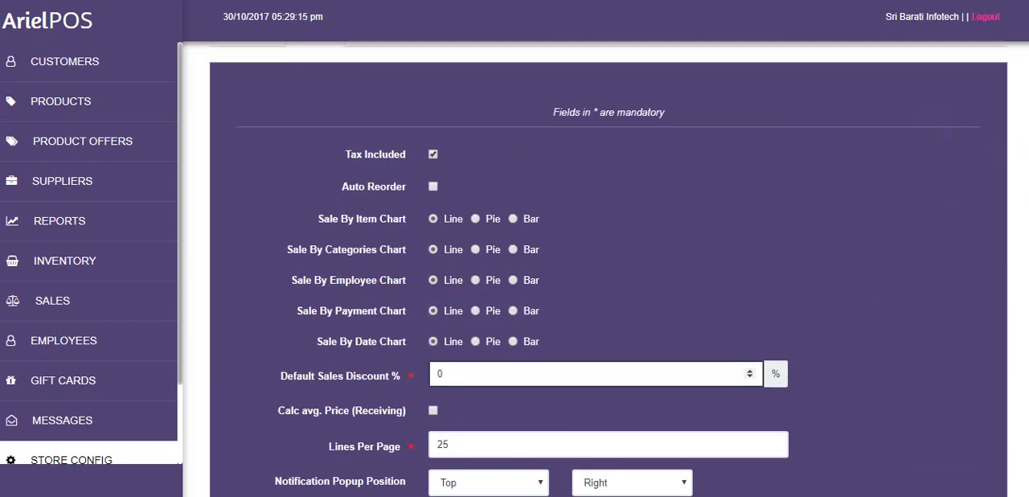
{"action": "scroll", "coordinate": [918, 122], "scroll_direction": "up", "scroll_amount": 1}
Review the Localisation settings for currency, decimals, payment options order, language, timezone and date format
{"action": "left_click", "coordinate": [373, 90]}
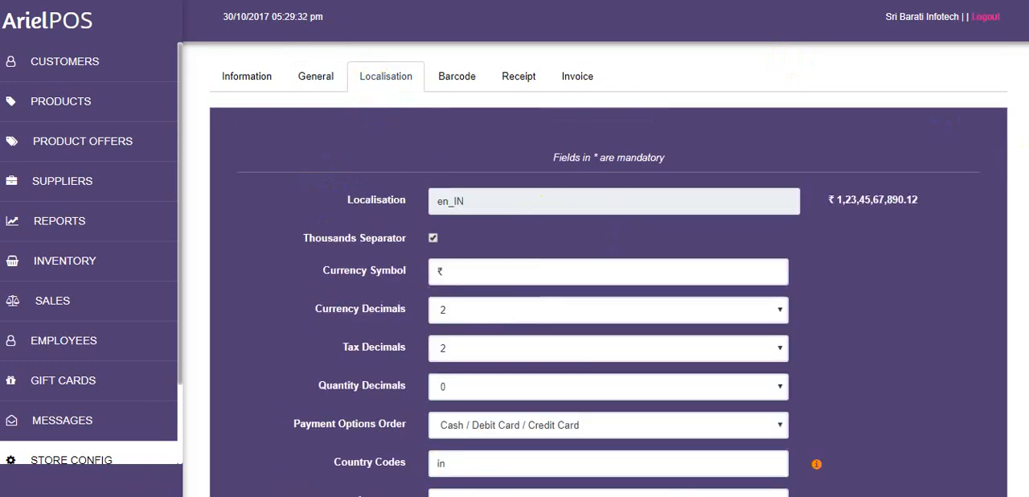
{"action": "scroll", "coordinate": [609, 231], "scroll_direction": "down", "scroll_amount": 1}
{"action": "scroll", "coordinate": [609, 270], "scroll_direction": "down", "scroll_amount": 1}
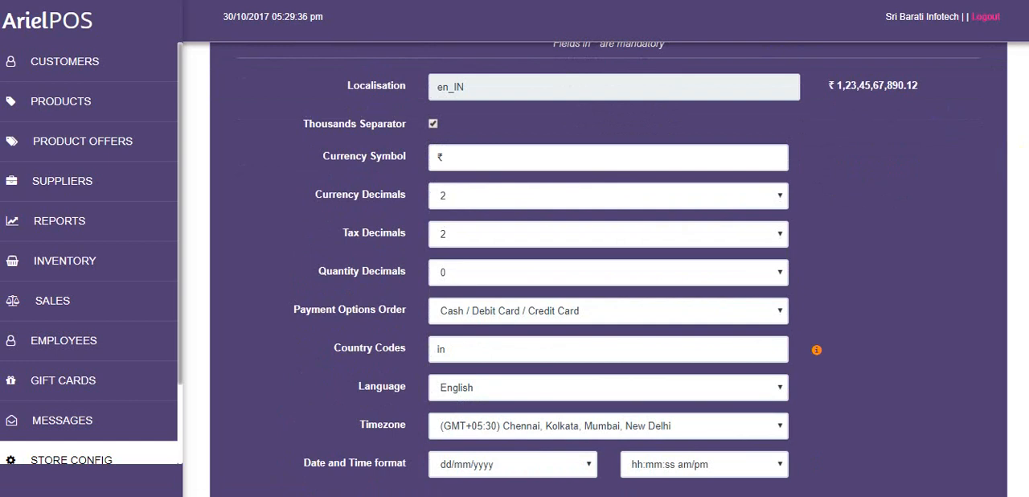
{"action": "scroll", "coordinate": [746, 269], "scroll_direction": "down", "scroll_amount": 1}
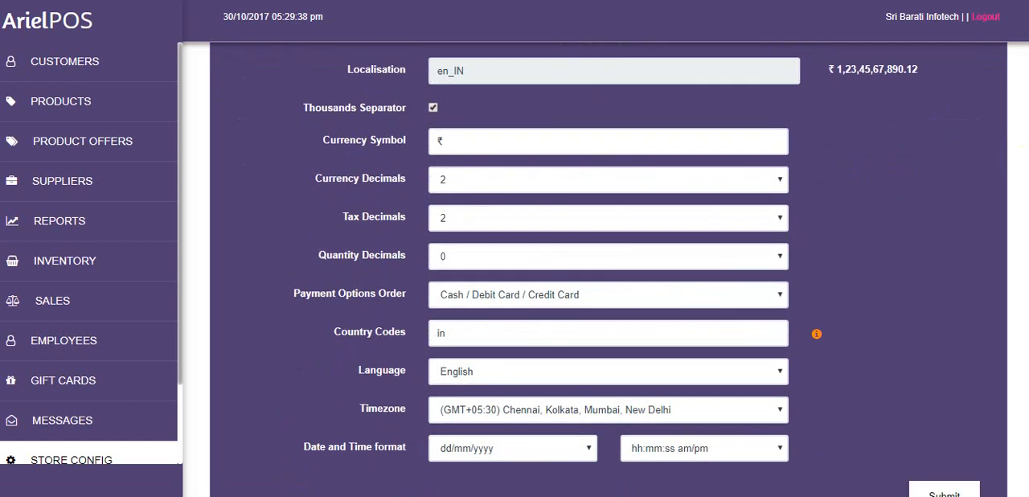
{"action": "scroll", "coordinate": [746, 270], "scroll_direction": "up", "scroll_amount": 3}
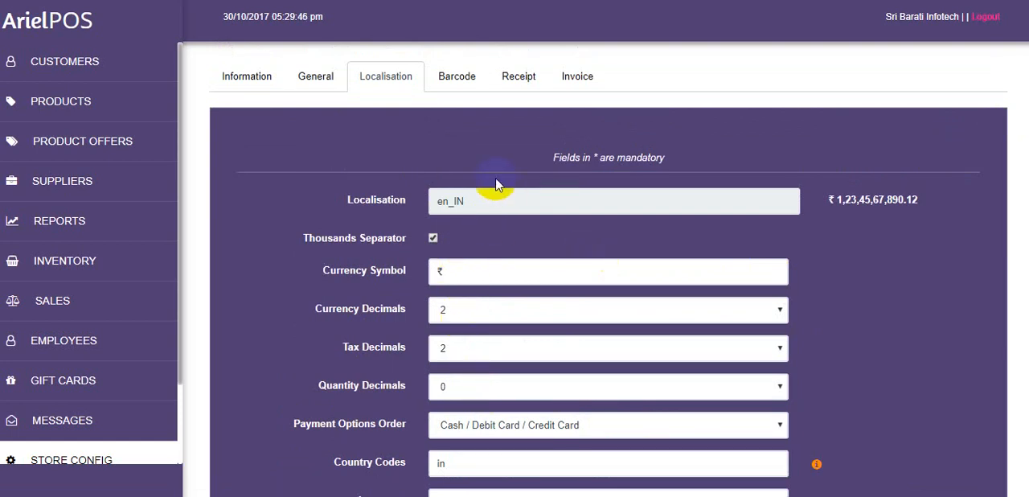
Review the Barcode settings, including the layout choices for Row 1, Row 2 and Row 3 and the number in row
{"action": "left_click", "coordinate": [458, 79]}
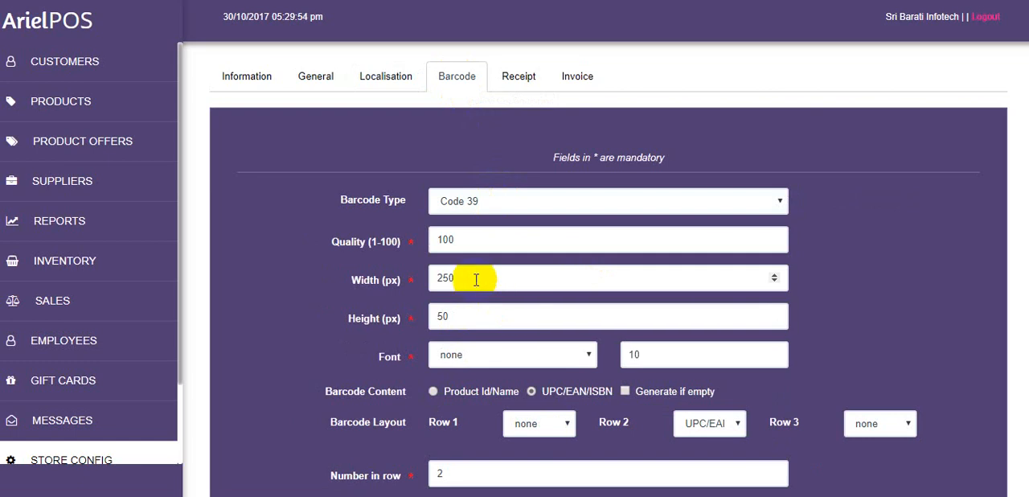
{"action": "scroll", "coordinate": [1018, 292], "scroll_direction": "down", "scroll_amount": 2}
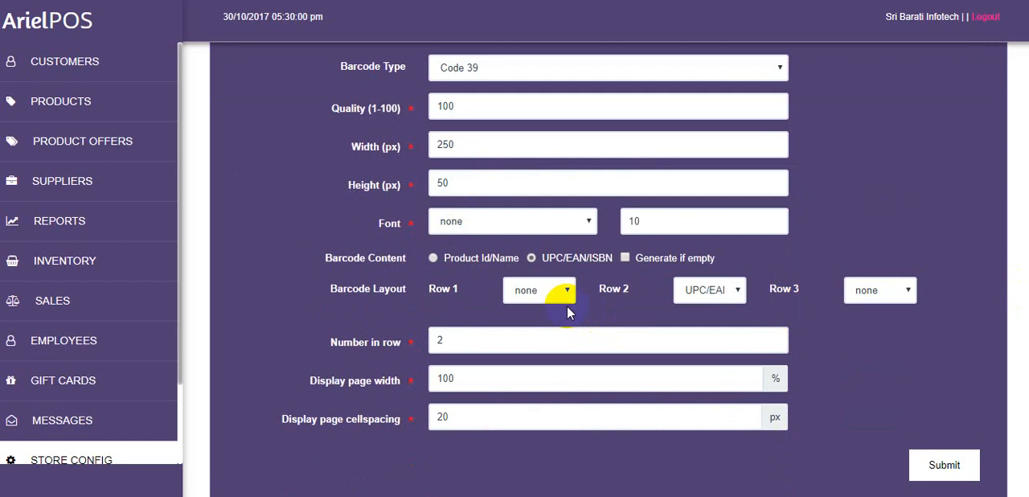
{"action": "left_click", "coordinate": [566, 305]}
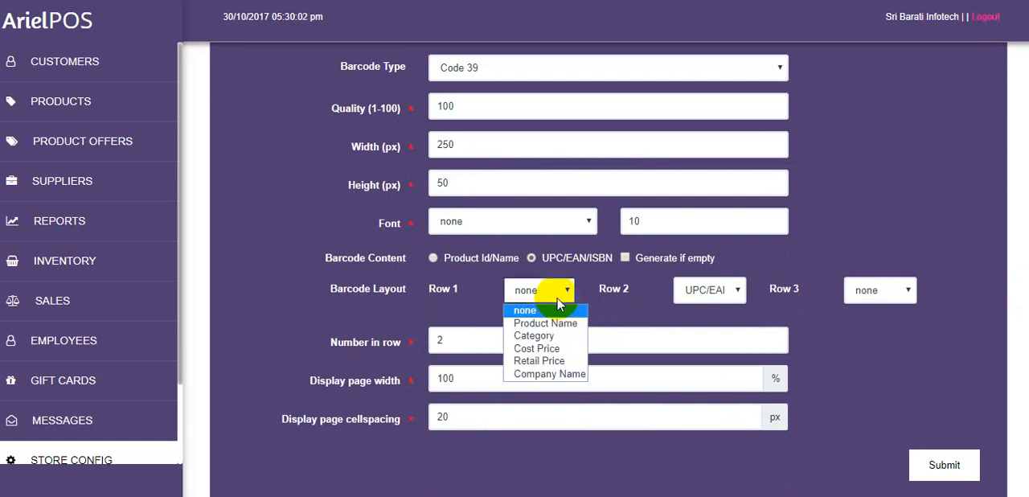
{"action": "left_click", "coordinate": [683, 291]}
{"action": "left_click", "coordinate": [885, 290]}
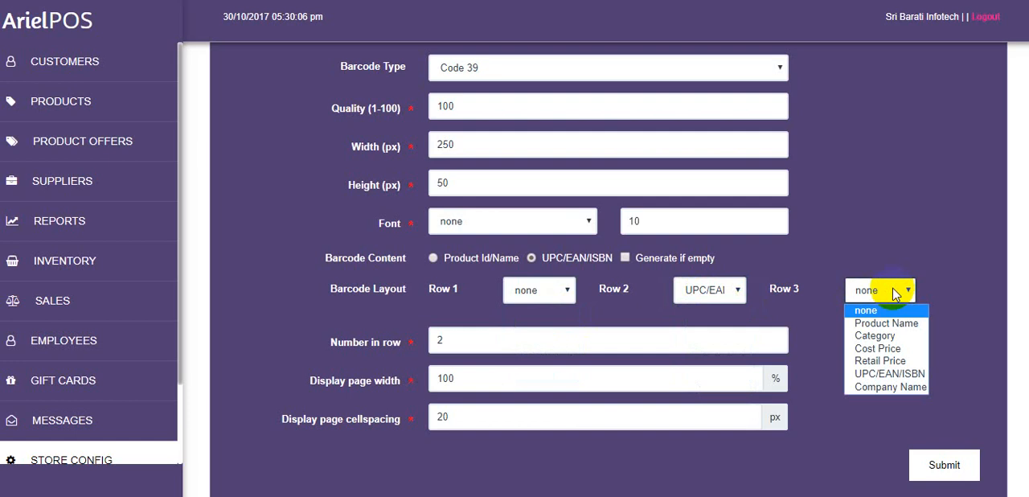
{"action": "left_click", "coordinate": [826, 359]}
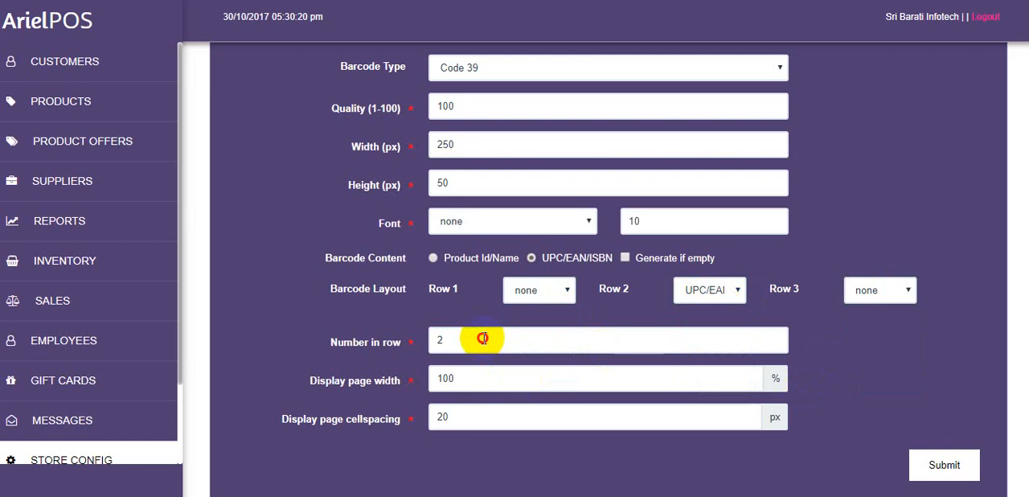
{"action": "double_click", "coordinate": [484, 339]}
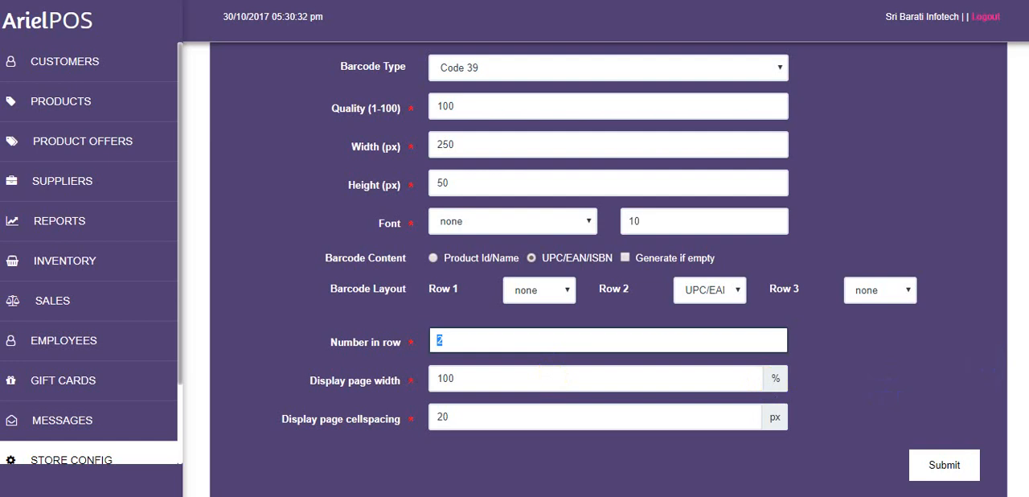
{"action": "scroll", "coordinate": [873, 96], "scroll_direction": "up", "scroll_amount": 2}
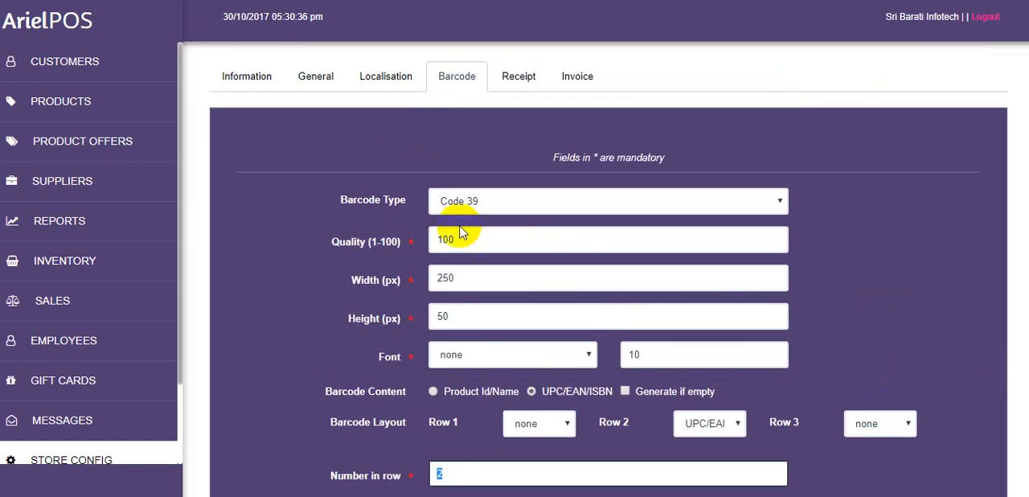
Review the Receipt print settings, covering the template, show and print options, printers and page margins
{"action": "left_click", "coordinate": [524, 80]}
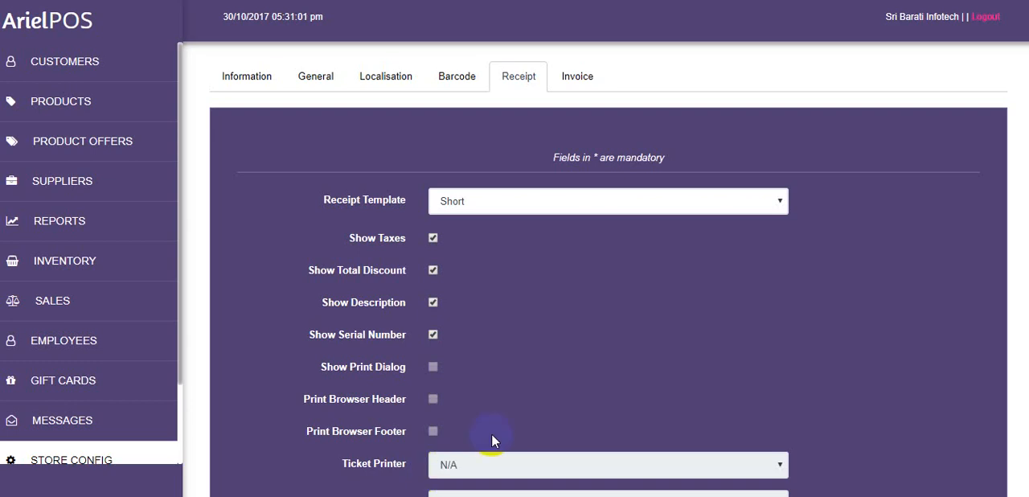
{"action": "scroll", "coordinate": [609, 281], "scroll_direction": "down", "scroll_amount": 2}
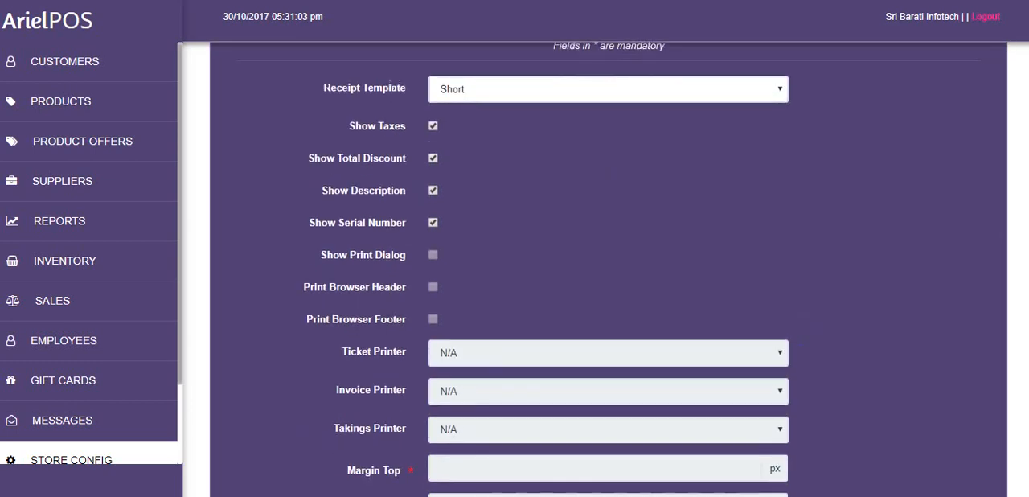
{"action": "scroll", "coordinate": [608, 269], "scroll_direction": "up", "scroll_amount": 1}
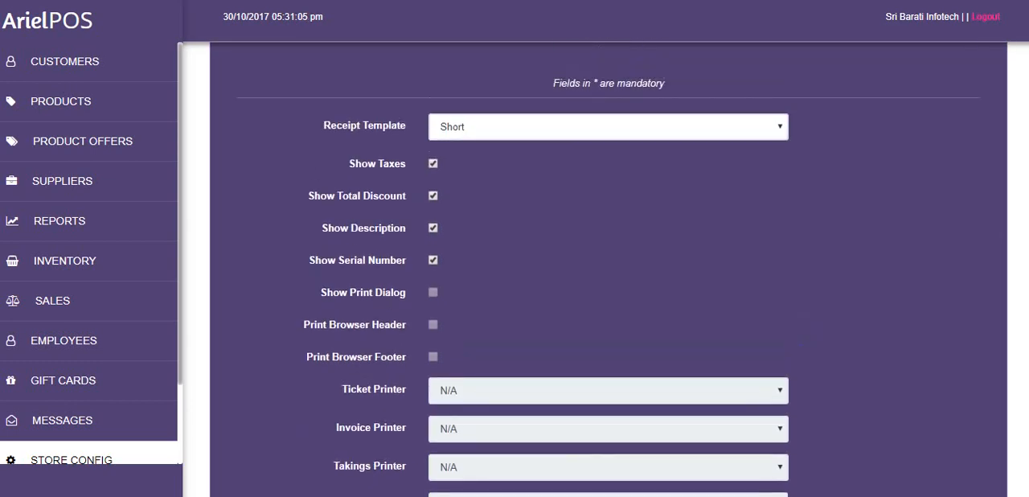
{"action": "left_click", "coordinate": [434, 165]}
{"action": "scroll", "coordinate": [710, 334], "scroll_direction": "down", "scroll_amount": 2}
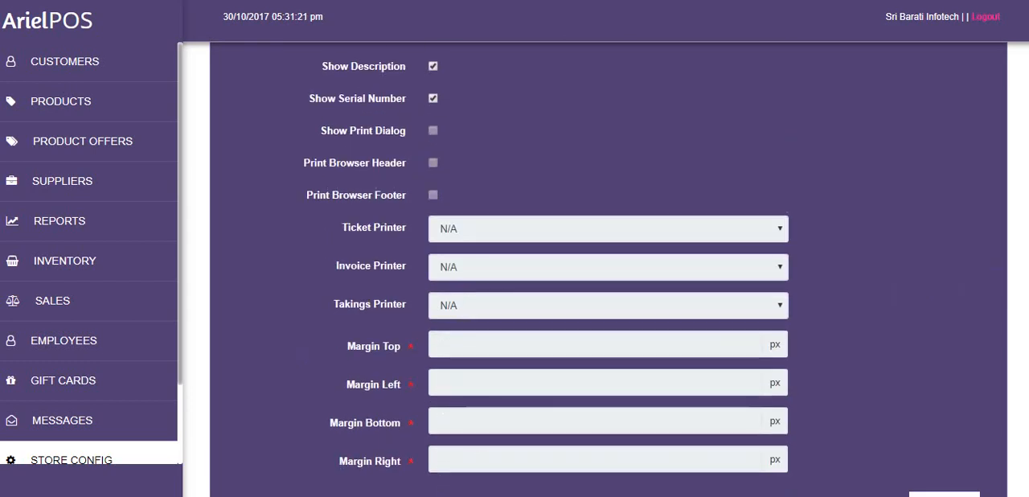
{"action": "scroll", "coordinate": [563, 305], "scroll_direction": "down", "scroll_amount": 1}
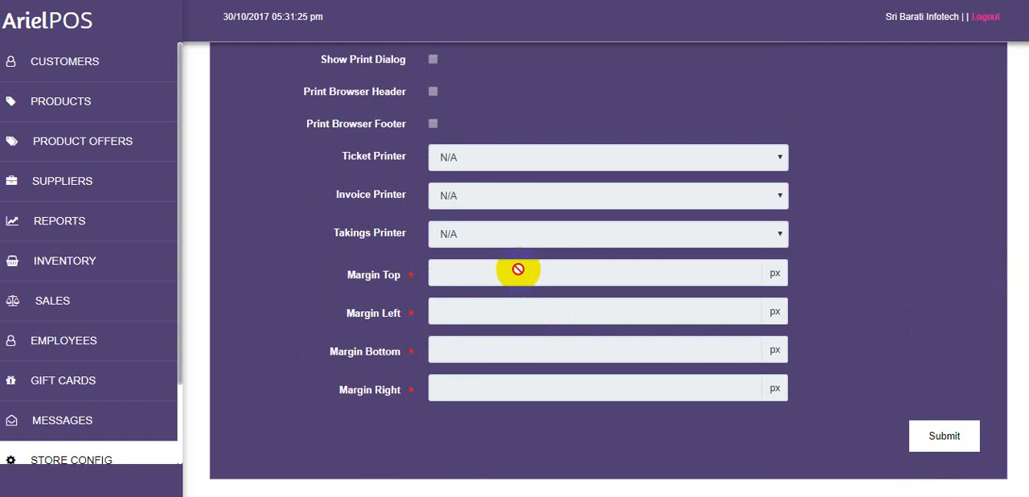
Leave the Receipt settings and open the HSN code list
{"action": "scroll", "coordinate": [517, 268], "scroll_direction": "up", "scroll_amount": 4}
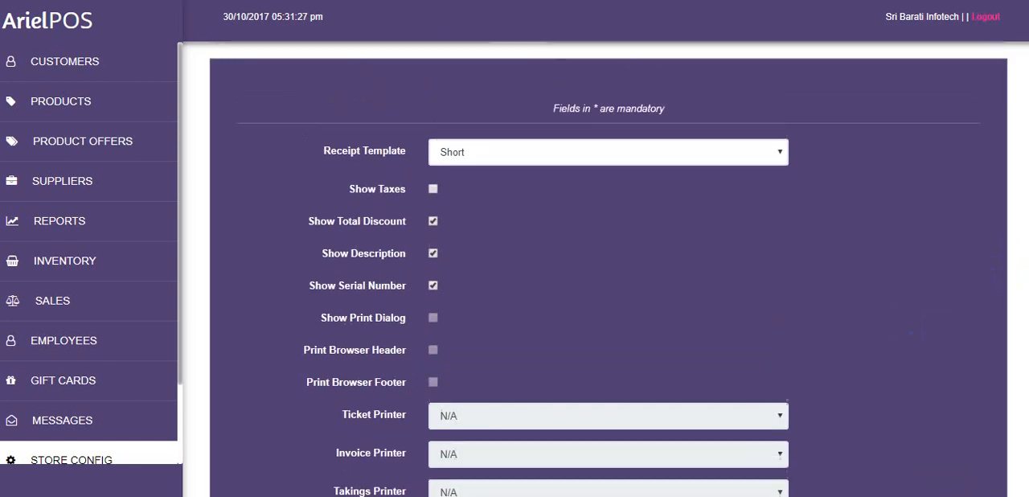
{"action": "scroll", "coordinate": [511, 123], "scroll_direction": "up", "scroll_amount": 1}
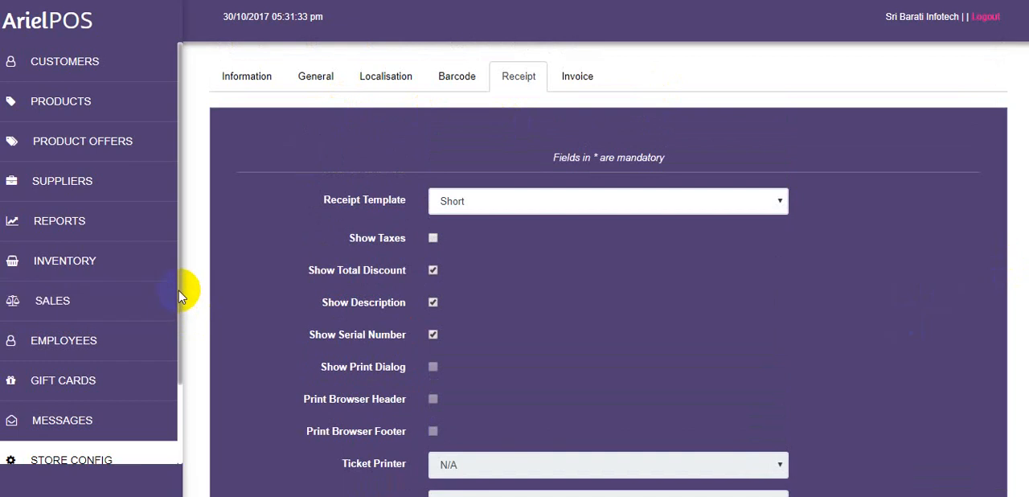
{"action": "left_click_drag", "start_coordinate": [180, 292], "coordinate": [190, 384]}
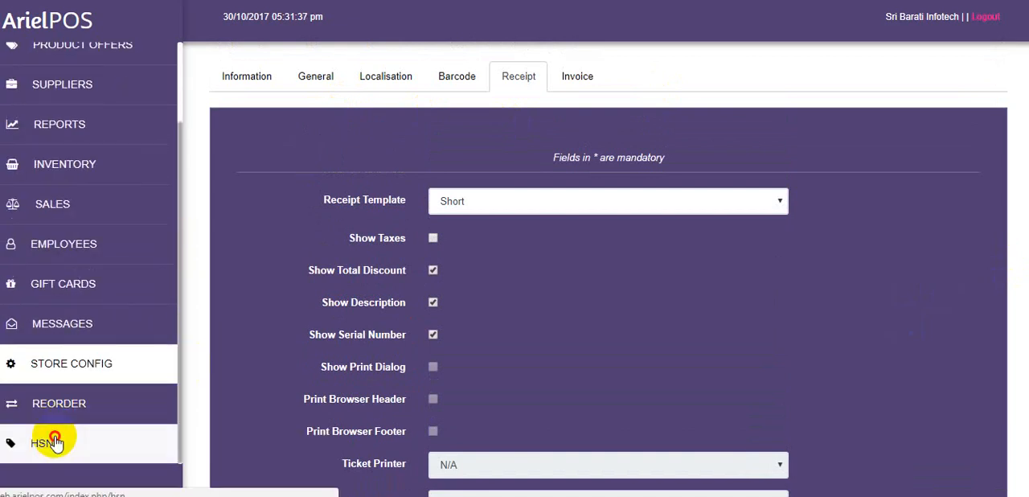
{"action": "left_click", "coordinate": [54, 442]}
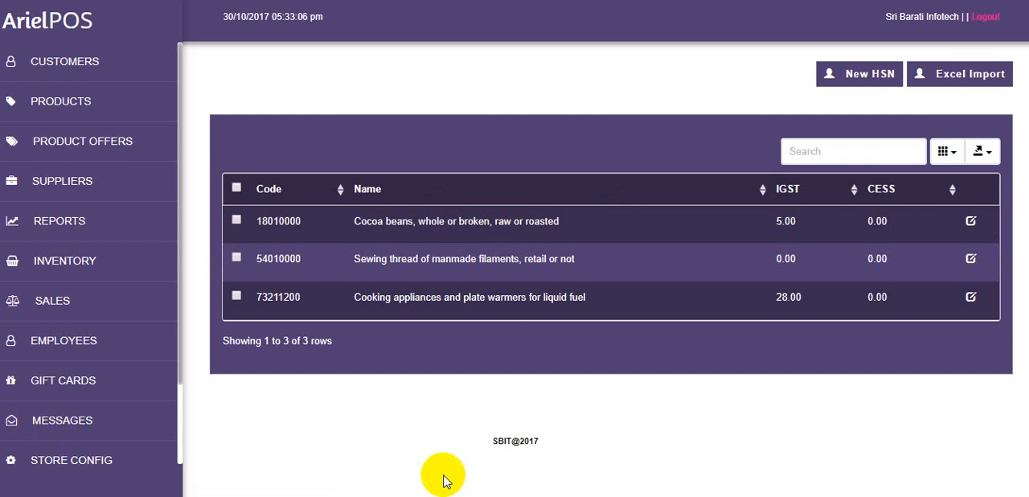
Fill in a new HSN entry with code 18010000, Cocoa beans, whole or broken, raw or roasted, and submit it
{"action": "left_click", "coordinate": [862, 73]}
{"action": "left_click", "coordinate": [469, 139]}
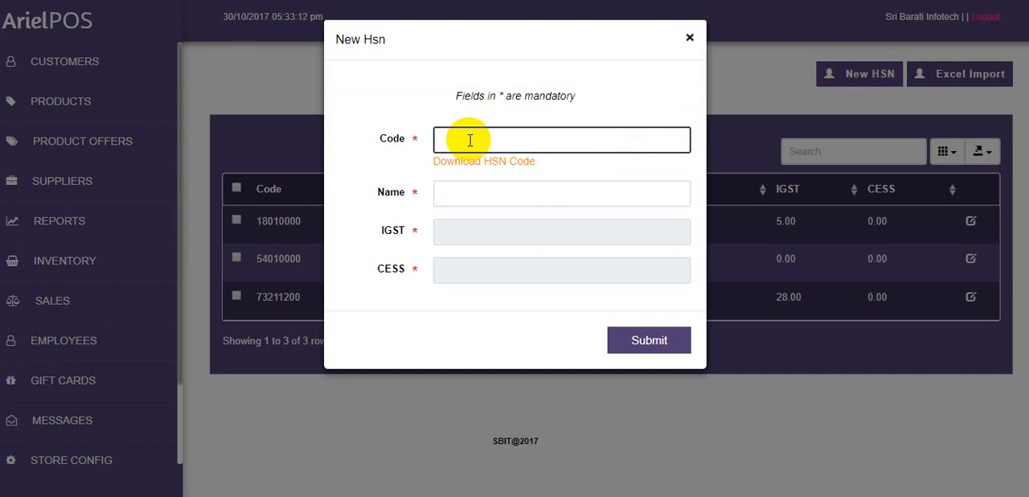
{"action": "type", "text": "180"}
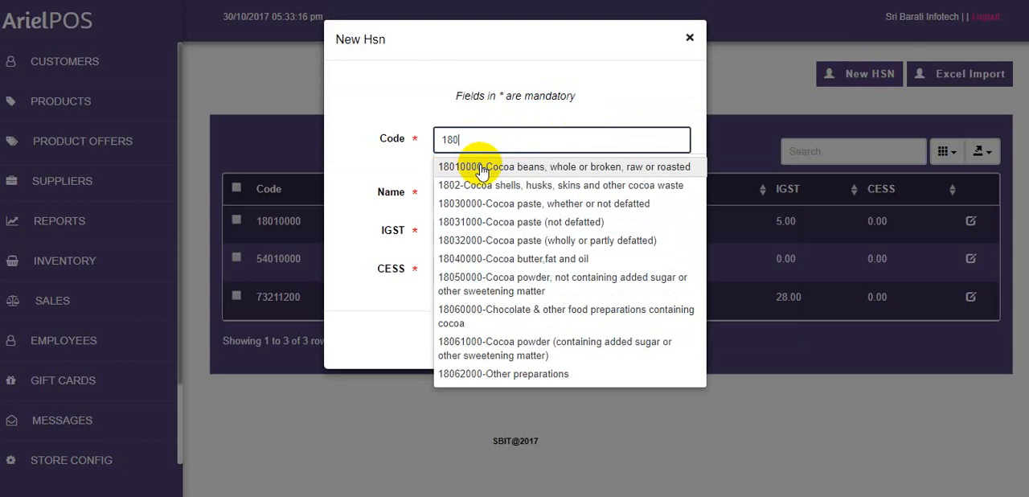
{"action": "left_click", "coordinate": [482, 173]}
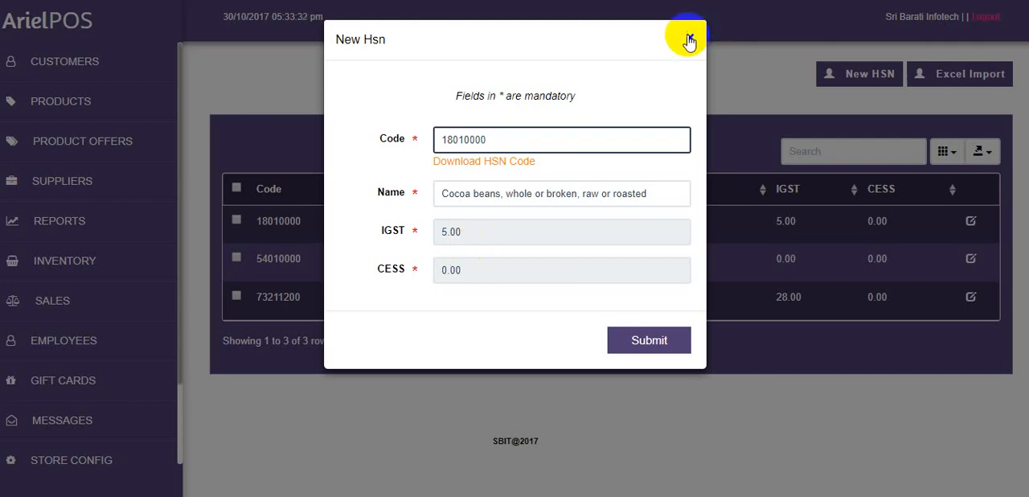
{"action": "left_click", "coordinate": [670, 342]}
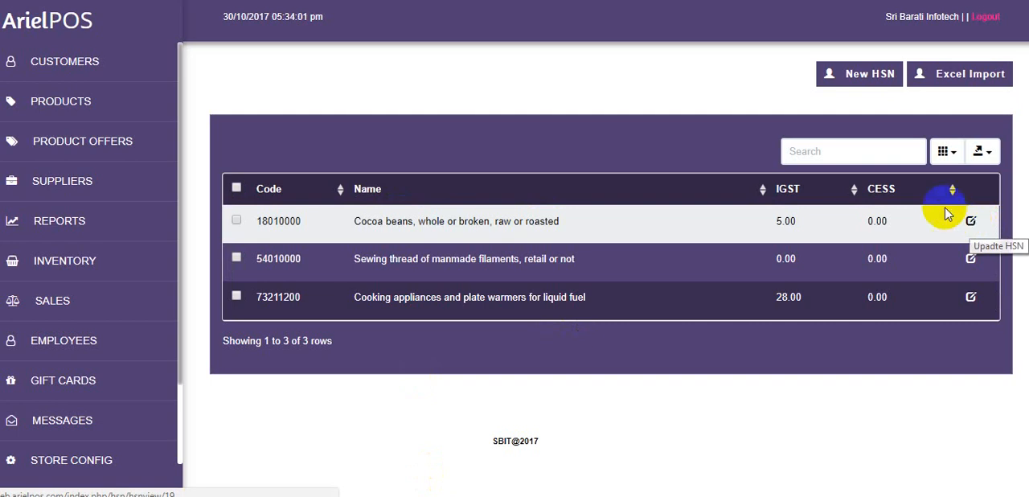
Export the HSN list as a CSV file
{"action": "left_click", "coordinate": [982, 152]}
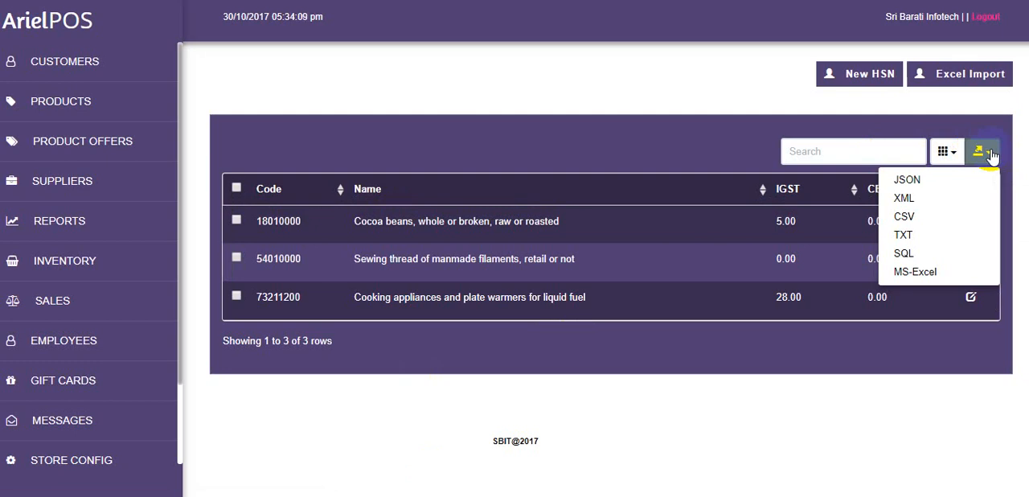
{"action": "left_click", "coordinate": [913, 224]}
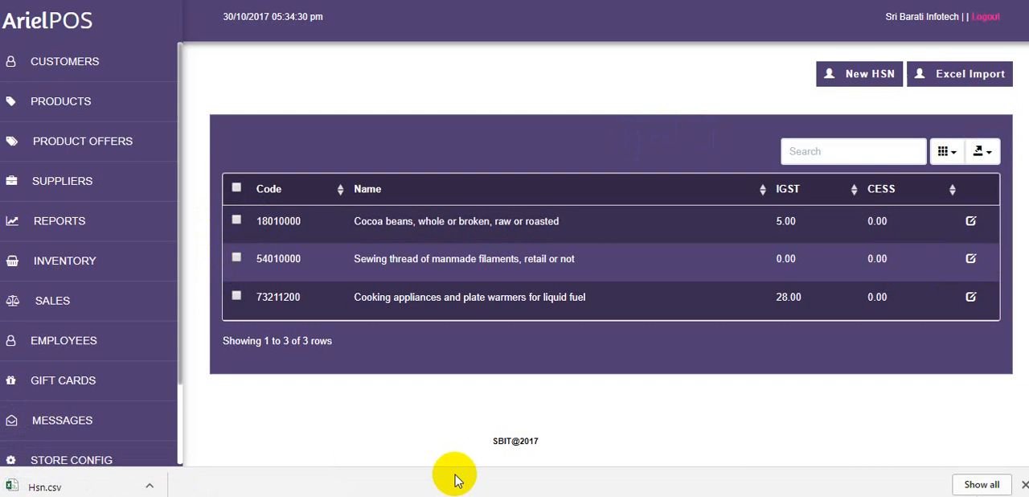
Examine the New Supplier form in the Suppliers module, including the GSTIN Type choices, and close it without saving
{"action": "left_click", "coordinate": [117, 186]}
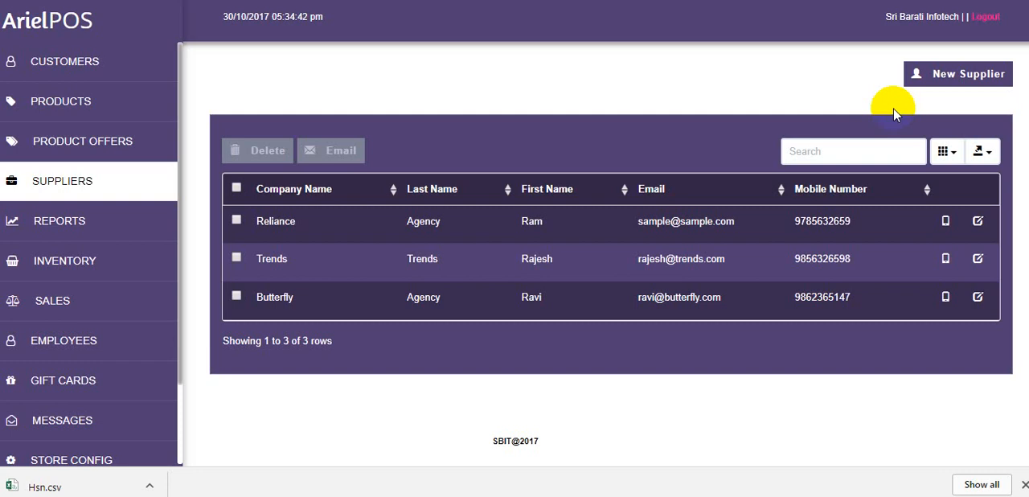
{"action": "left_click", "coordinate": [946, 75]}
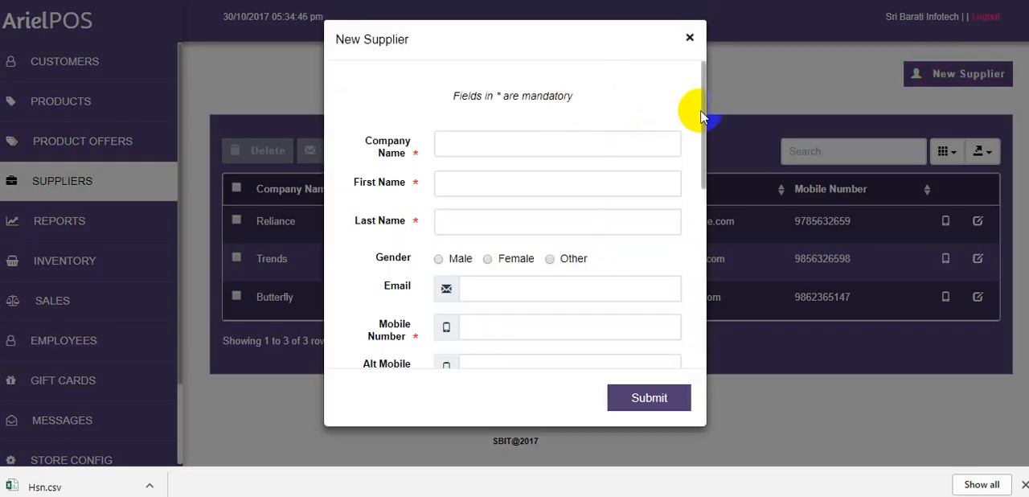
{"action": "left_click_drag", "start_coordinate": [707, 112], "coordinate": [710, 230]}
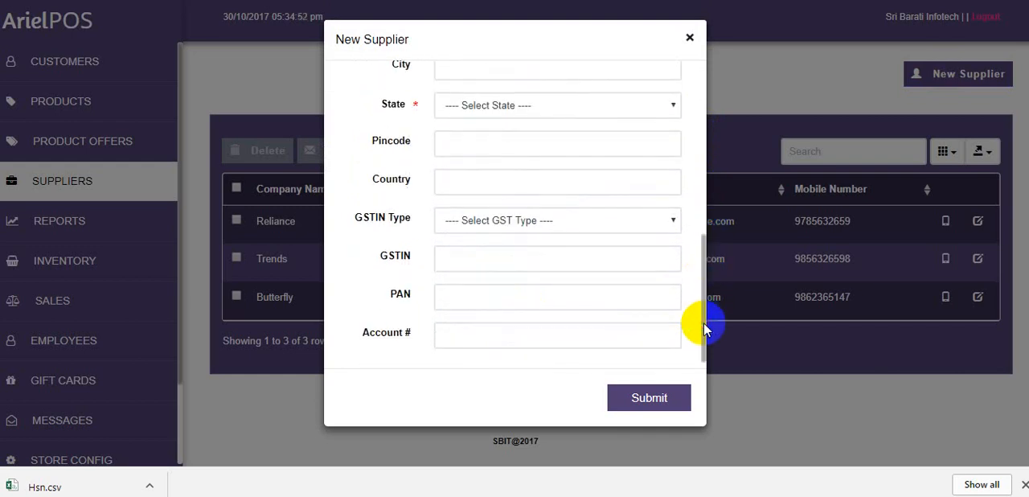
{"action": "left_click", "coordinate": [544, 221]}
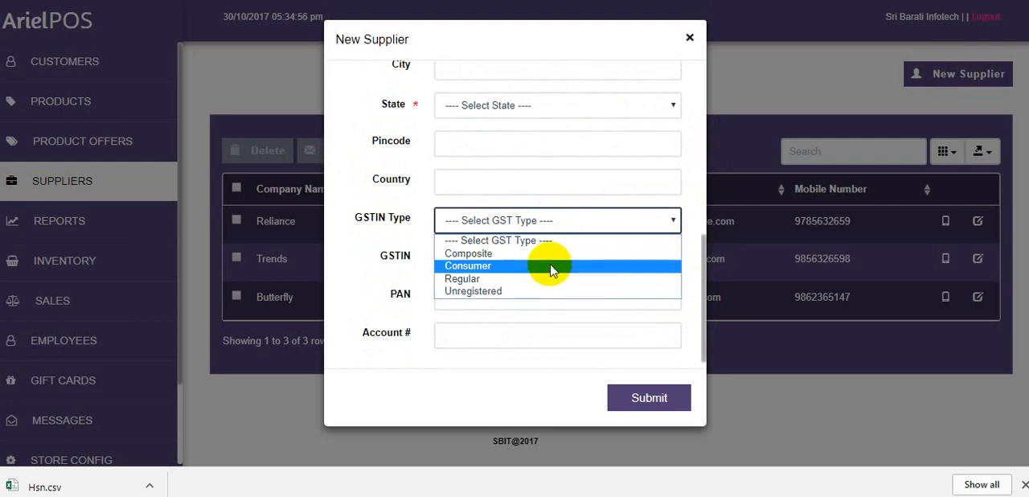
{"action": "left_click", "coordinate": [394, 236]}
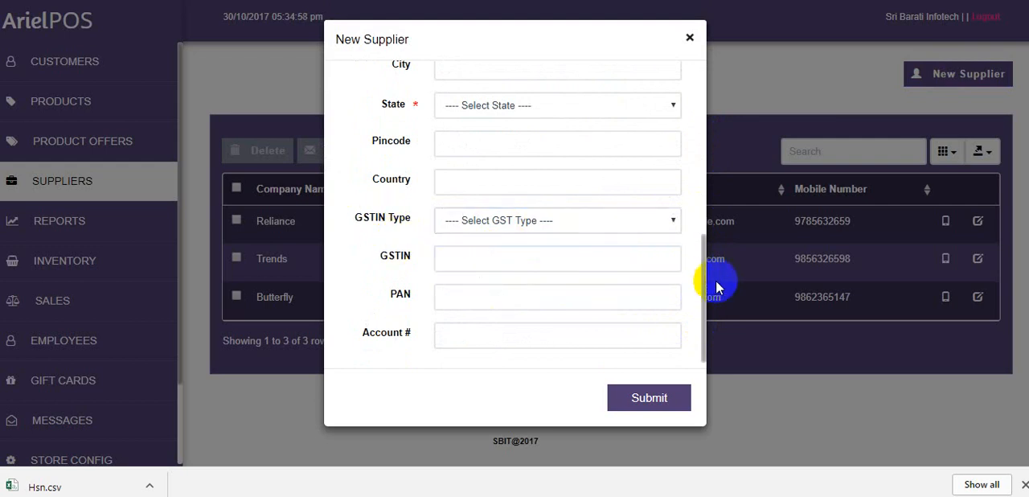
{"action": "left_click_drag", "start_coordinate": [704, 285], "coordinate": [704, 292]}
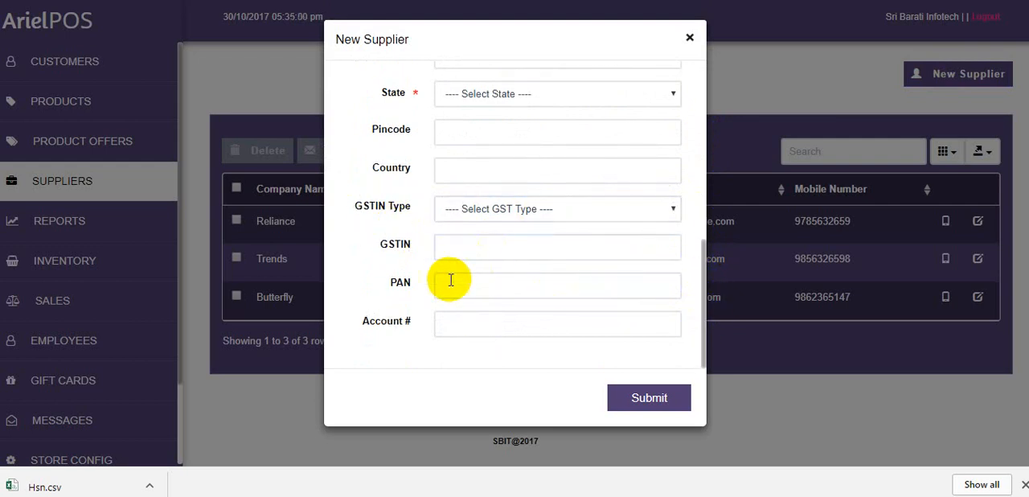
{"action": "left_click", "coordinate": [690, 39]}
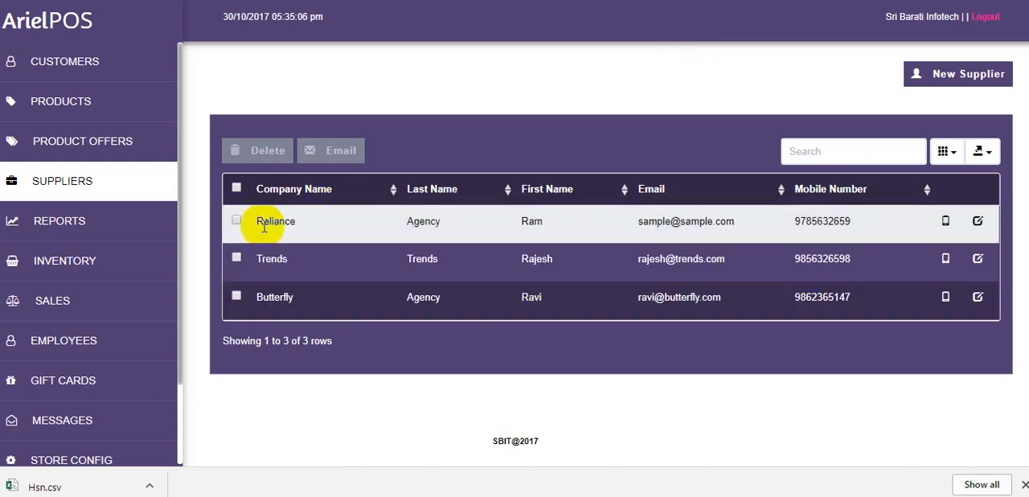
Select the Reliance supplier and extend the selection to every supplier in the list
{"action": "left_click", "coordinate": [236, 222]}
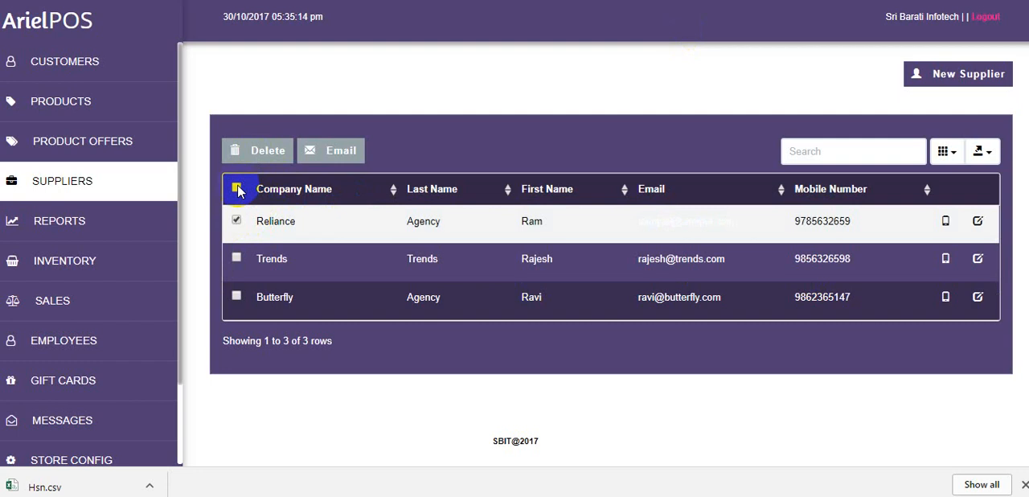
{"action": "left_click", "coordinate": [237, 189]}
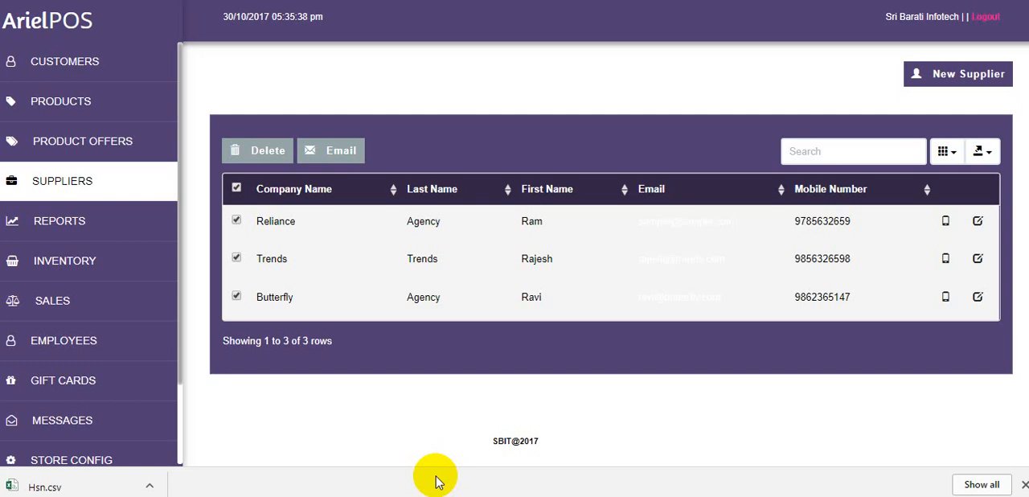
{"action": "left_click", "coordinate": [236, 189]}
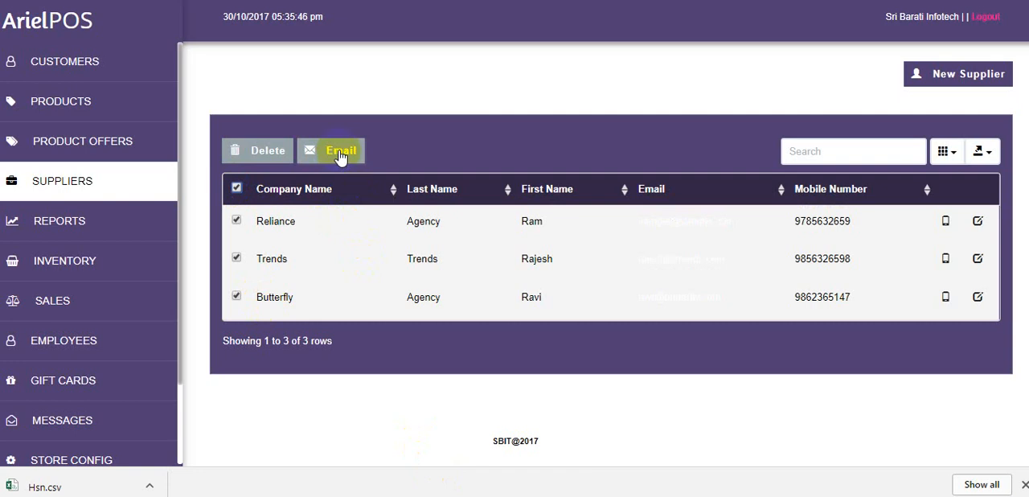
Search the supplier list for "rel"
{"action": "left_click", "coordinate": [870, 151]}
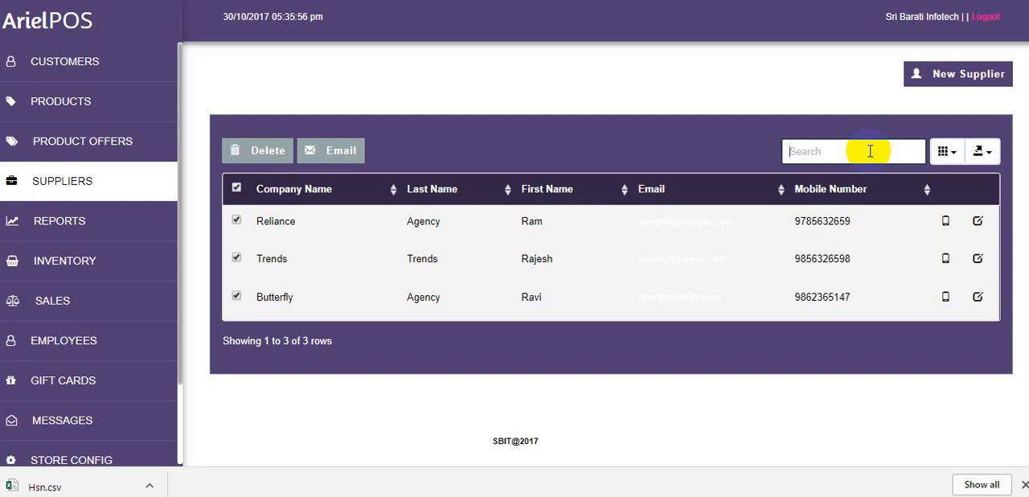
{"action": "type", "text": "rel"}
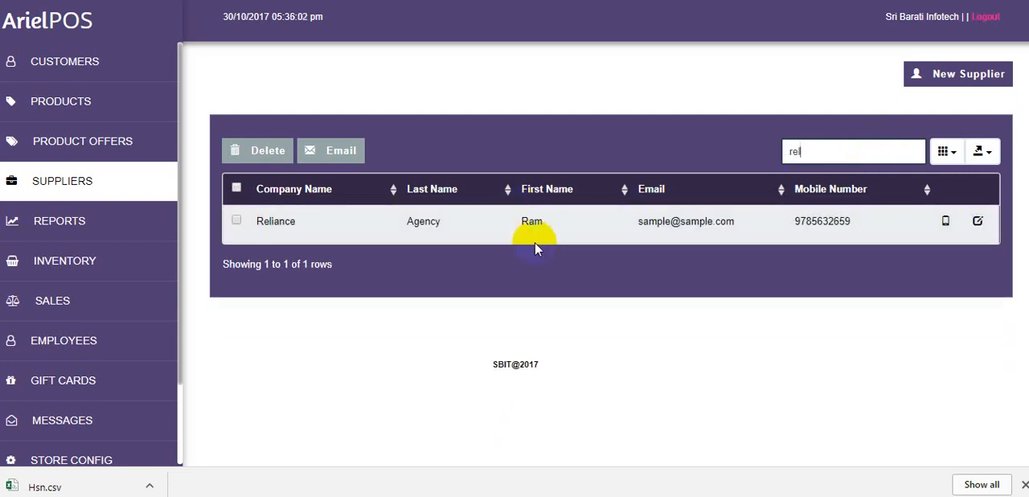
Review the column display choices and the export formats available for the supplier list, leaving both unchanged
{"action": "left_click", "coordinate": [944, 152]}
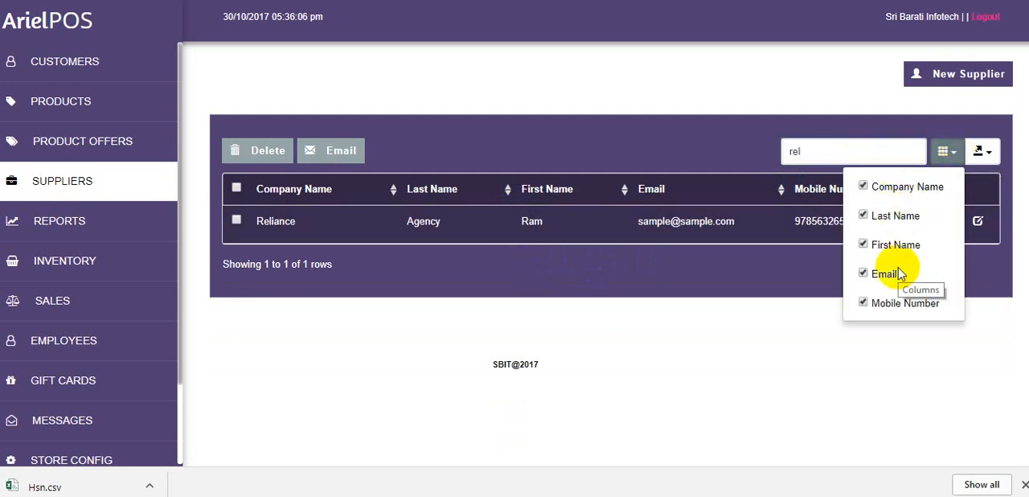
{"action": "left_click", "coordinate": [905, 341]}
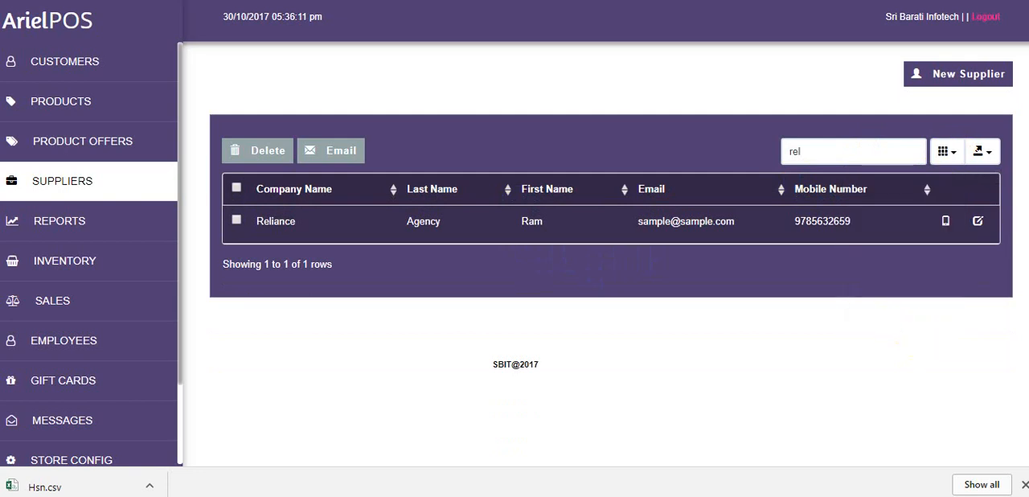
{"action": "left_click", "coordinate": [982, 155]}
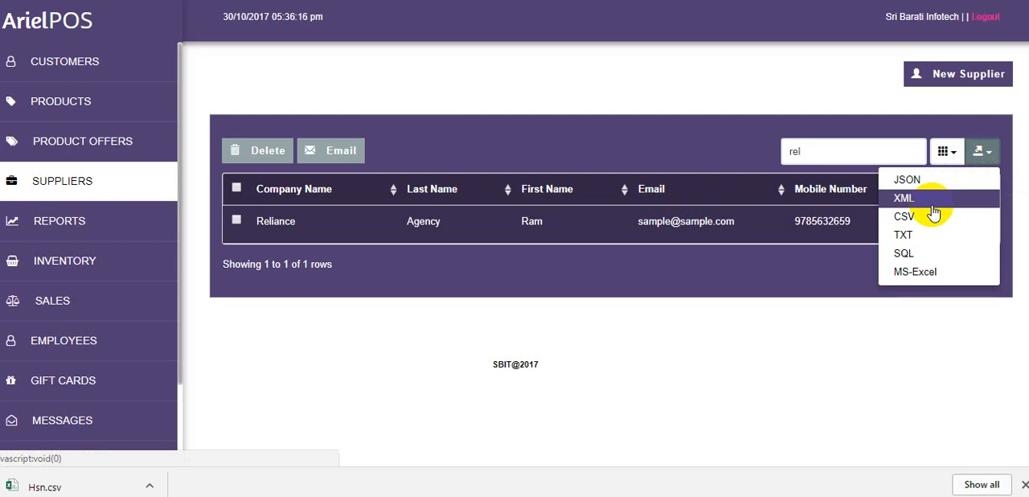
{"action": "left_click", "coordinate": [853, 317]}
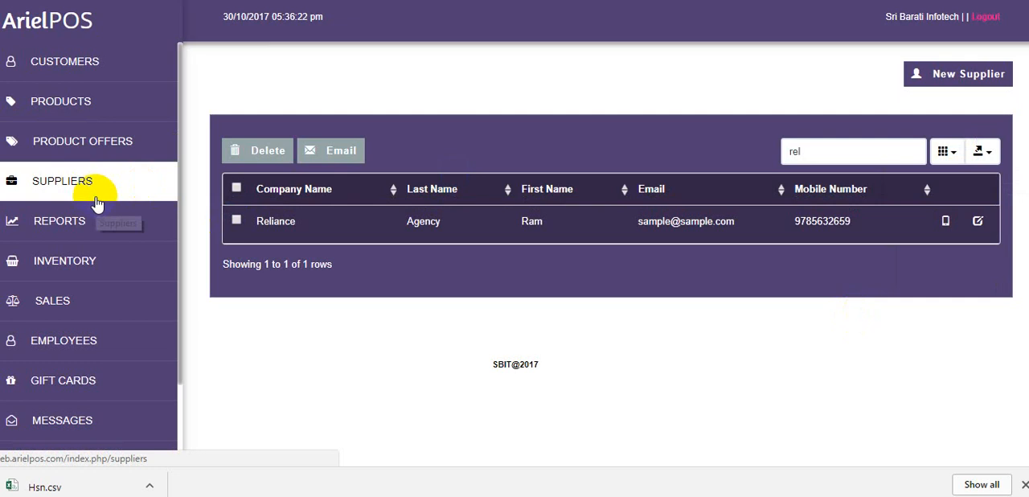
Examine the New Customer form in the Customers module, from personal details to GSTIN type and discount, and close it without saving
{"action": "left_click", "coordinate": [98, 64]}
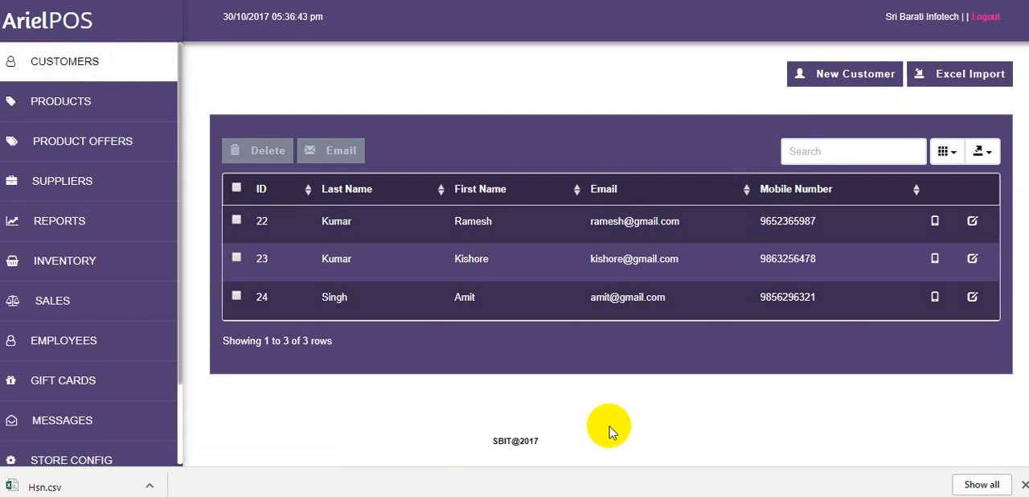
{"action": "left_click", "coordinate": [836, 79]}
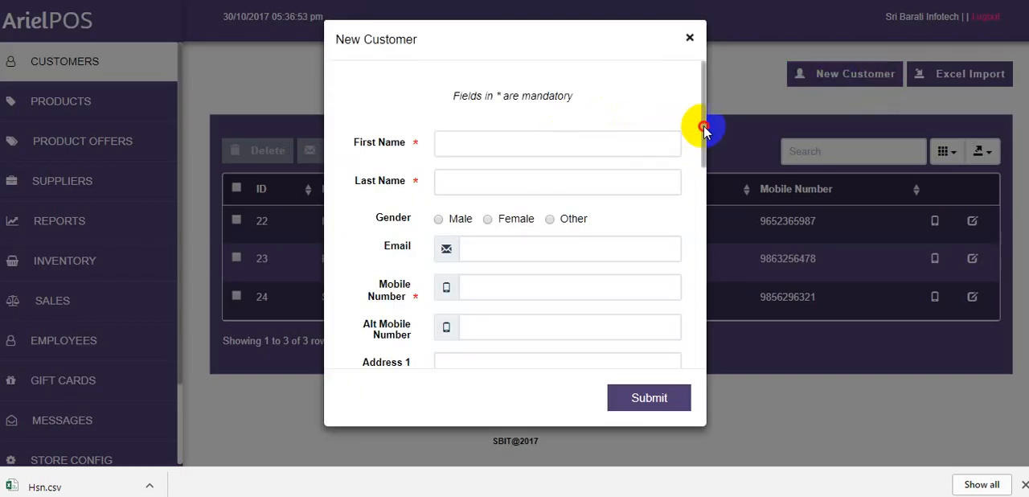
{"action": "left_click_drag", "start_coordinate": [703, 126], "coordinate": [713, 308]}
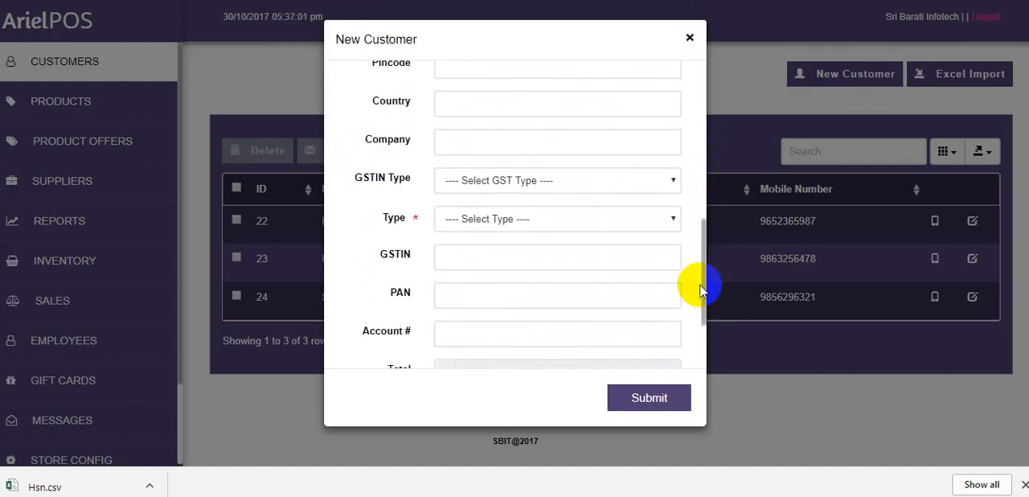
{"action": "scroll", "coordinate": [702, 291], "scroll_direction": "down", "scroll_amount": 1}
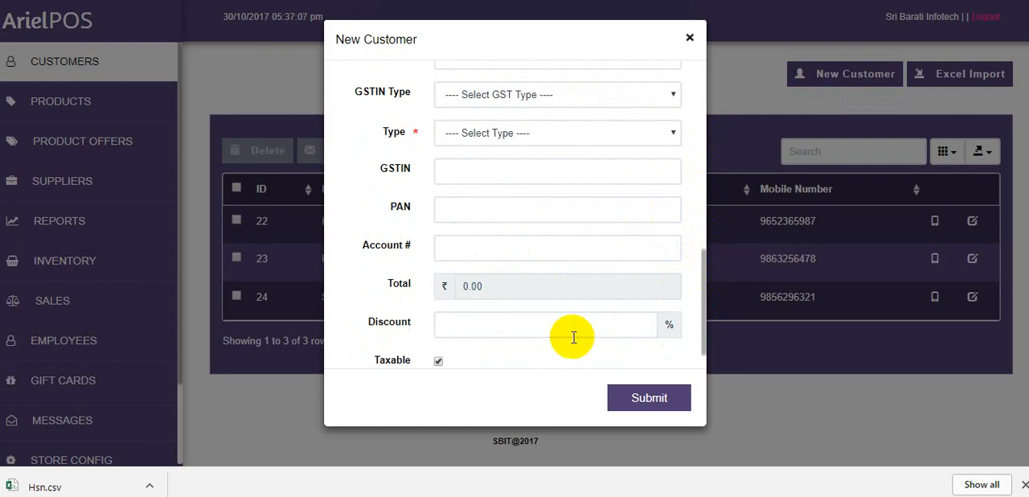
{"action": "left_click", "coordinate": [558, 323]}
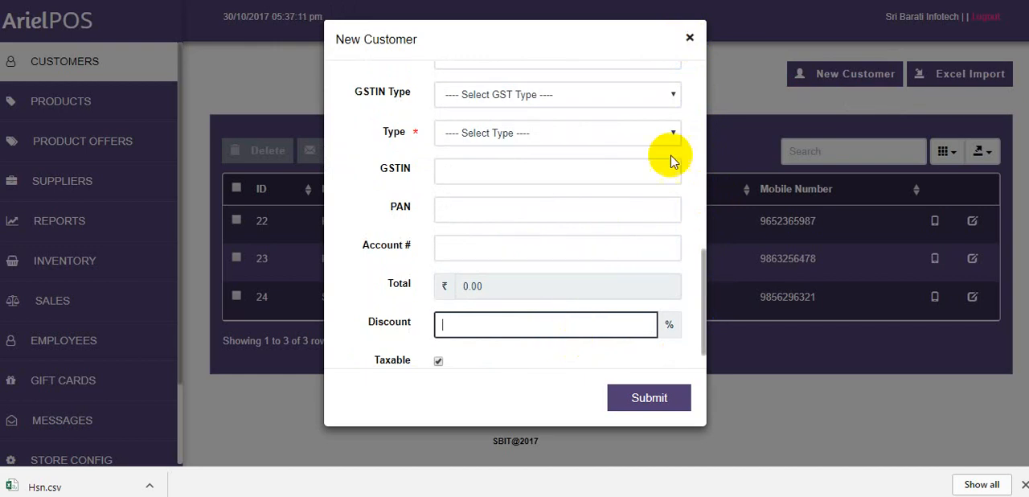
{"action": "left_click", "coordinate": [691, 39]}
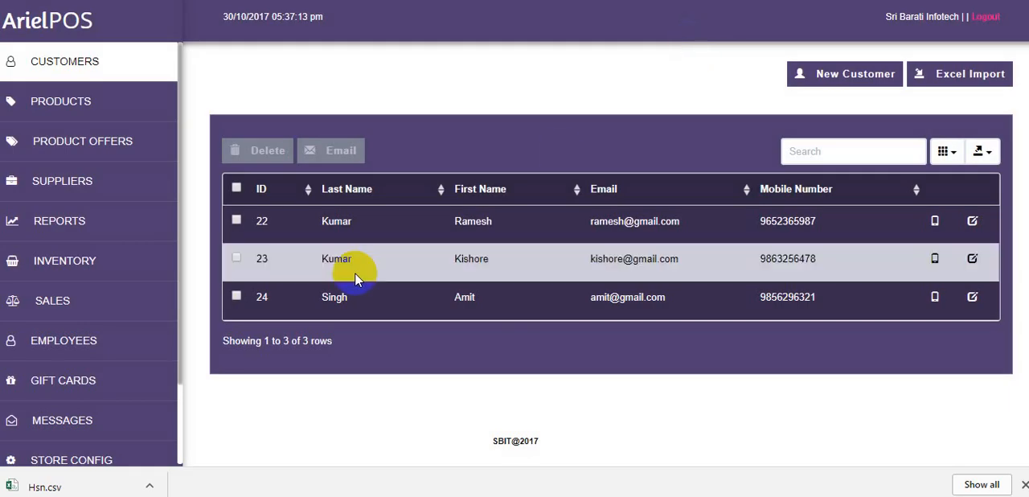
Select every customer in the list and review the export formats available for the customer list
{"action": "left_click", "coordinate": [237, 188]}
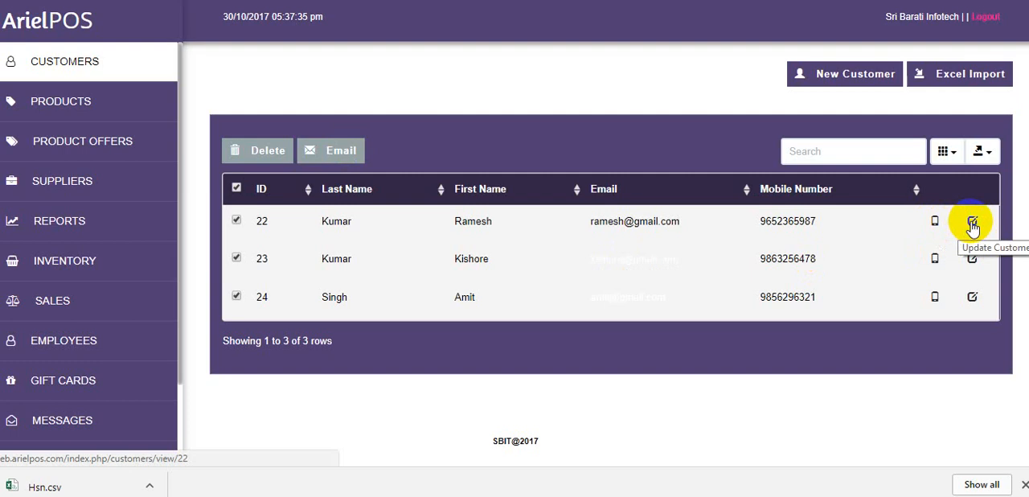
{"action": "left_click", "coordinate": [864, 151]}
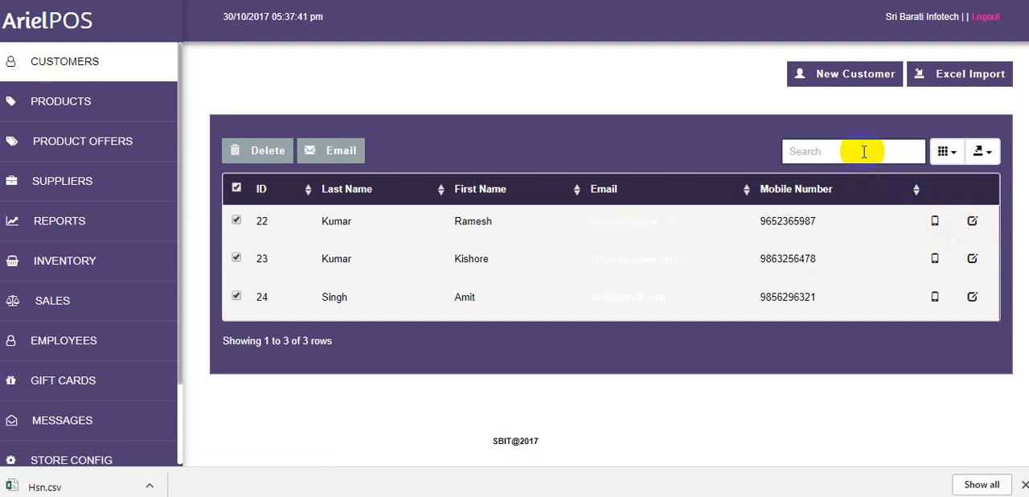
{"action": "left_click", "coordinate": [994, 152]}
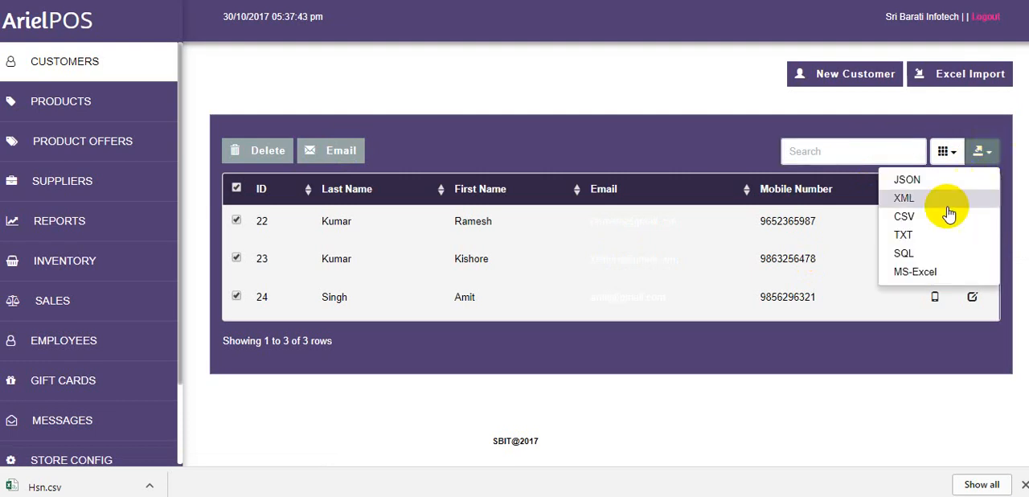
{"action": "left_click", "coordinate": [832, 132]}
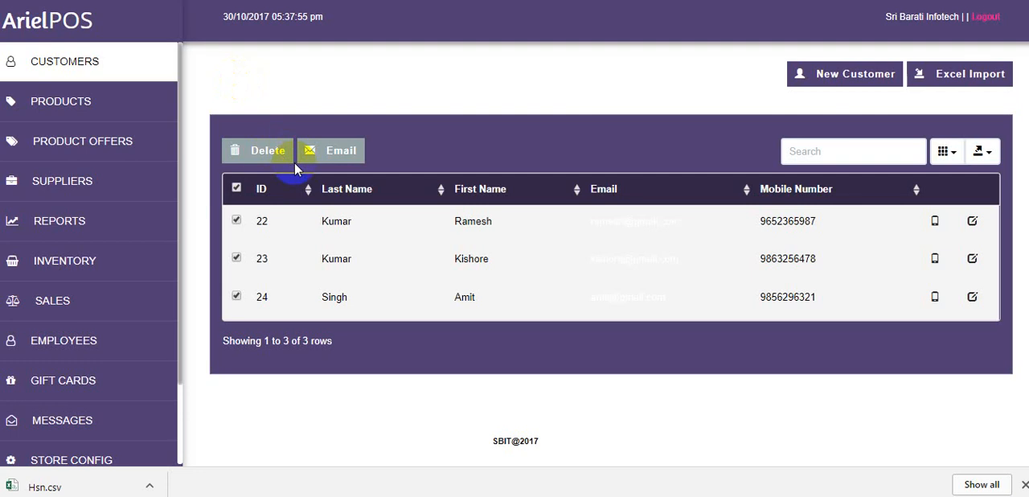
Start a new product in the Products module and review its UPC/EAN/ISBN, product name and supplier fields
{"action": "left_click", "coordinate": [121, 102]}
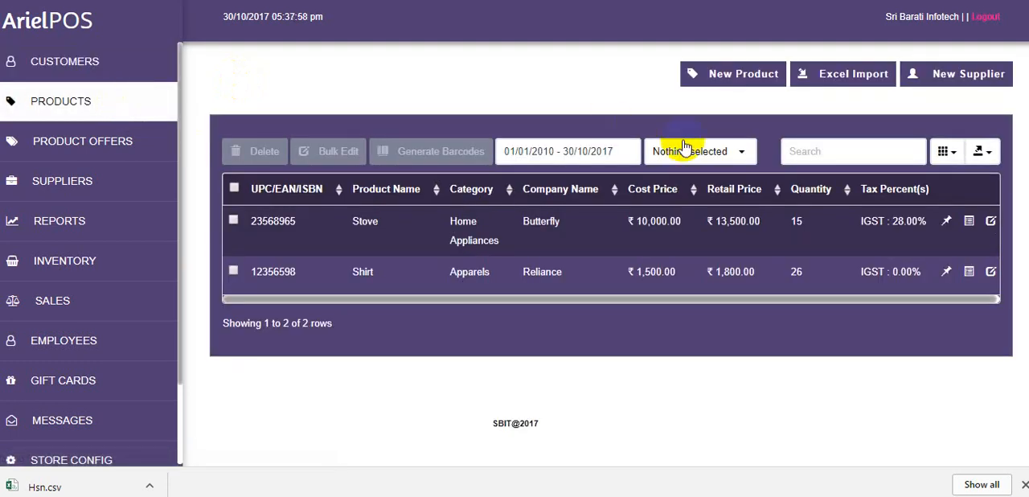
{"action": "left_click", "coordinate": [734, 77]}
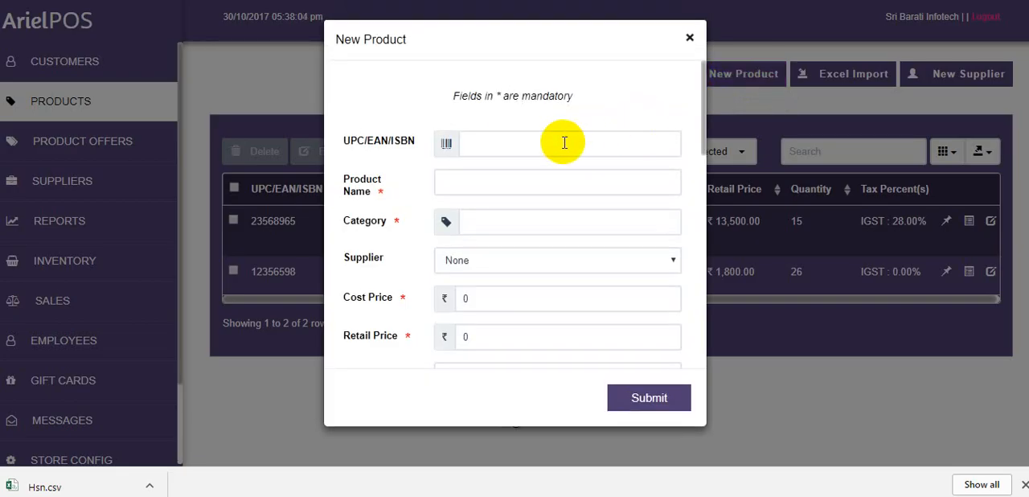
{"action": "left_click", "coordinate": [565, 143]}
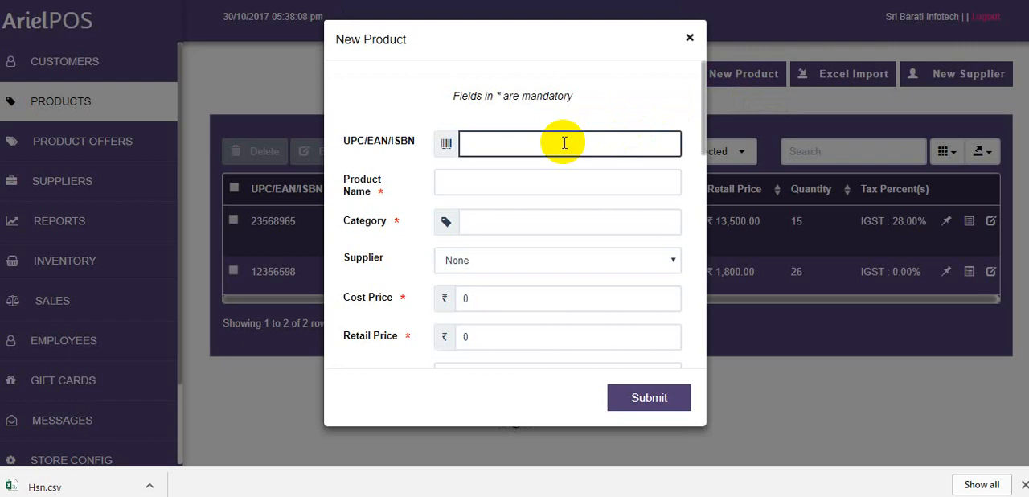
{"action": "left_click", "coordinate": [534, 146]}
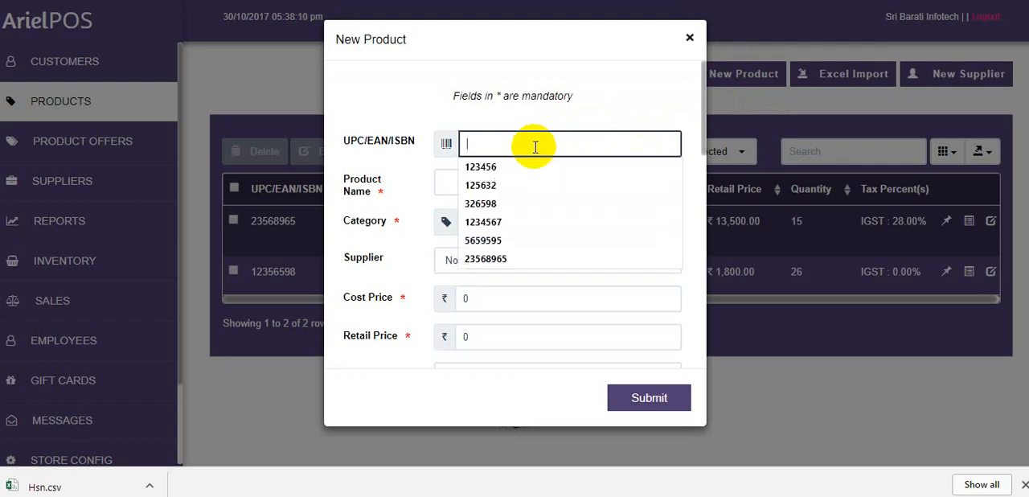
{"action": "left_click", "coordinate": [506, 112]}
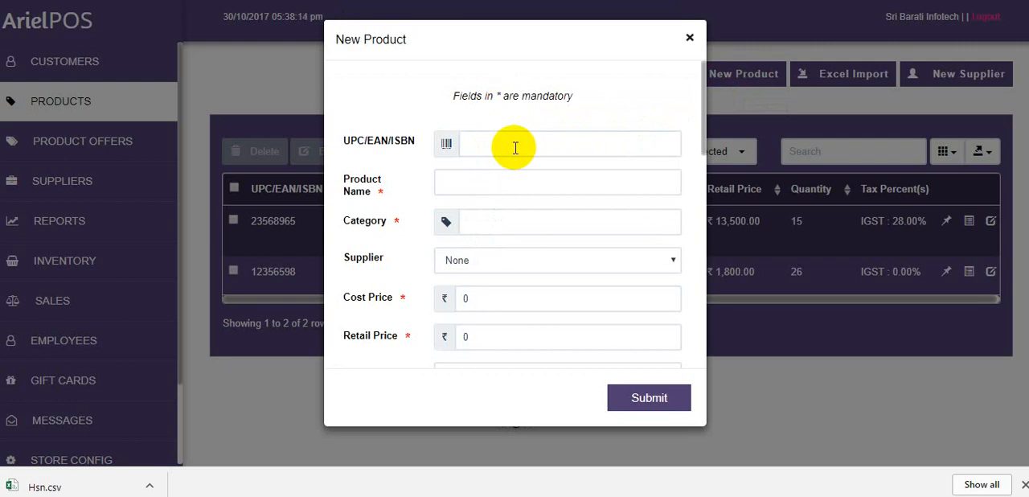
{"action": "left_click", "coordinate": [489, 181]}
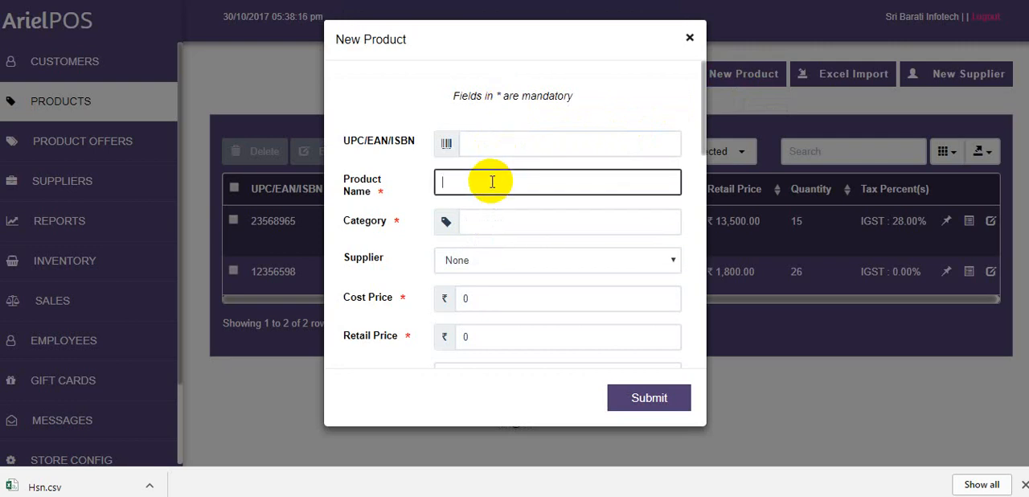
{"action": "left_click", "coordinate": [587, 267]}
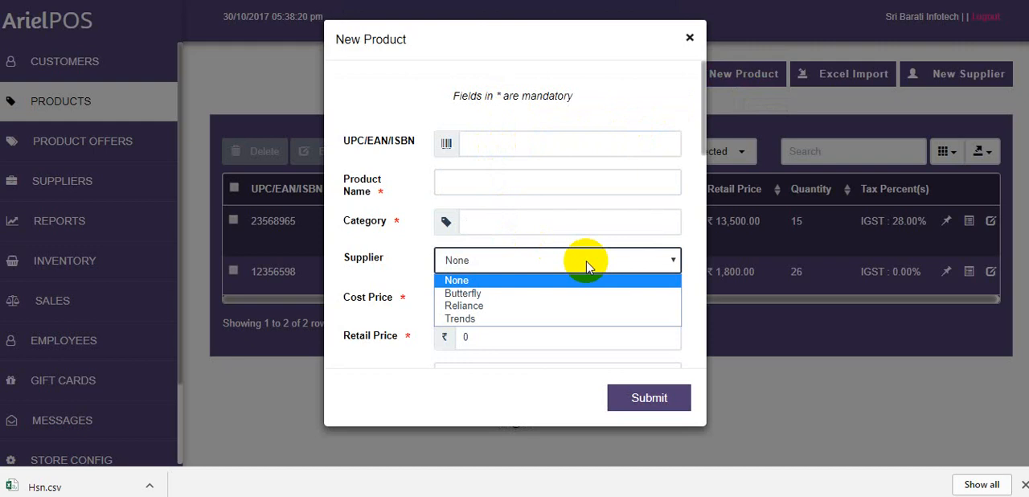
{"action": "left_click", "coordinate": [680, 261]}
Set the new product's HSN number to 18010000 - Cocoa beans, whole or broken, raw or roasted
{"action": "left_click_drag", "start_coordinate": [704, 133], "coordinate": [705, 198]}
{"action": "left_click", "coordinate": [563, 185]}
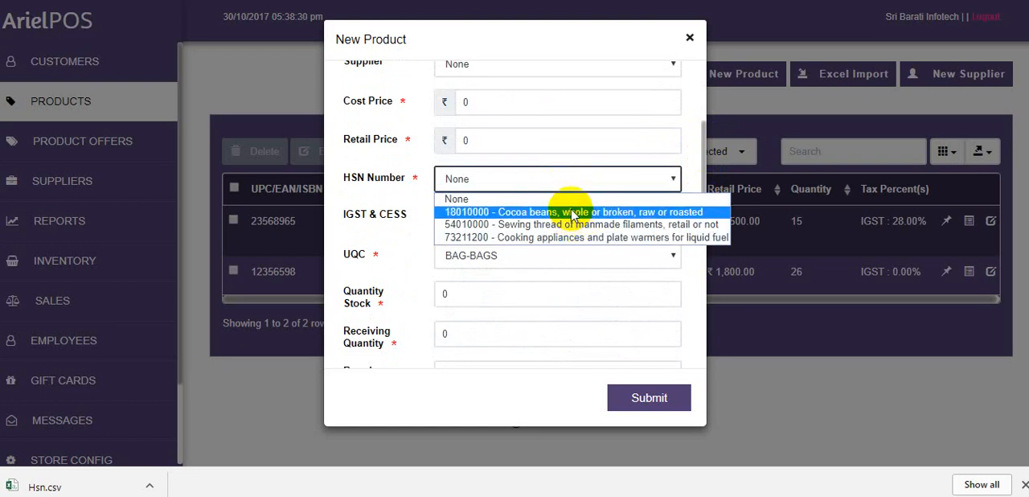
{"action": "left_click", "coordinate": [573, 212]}
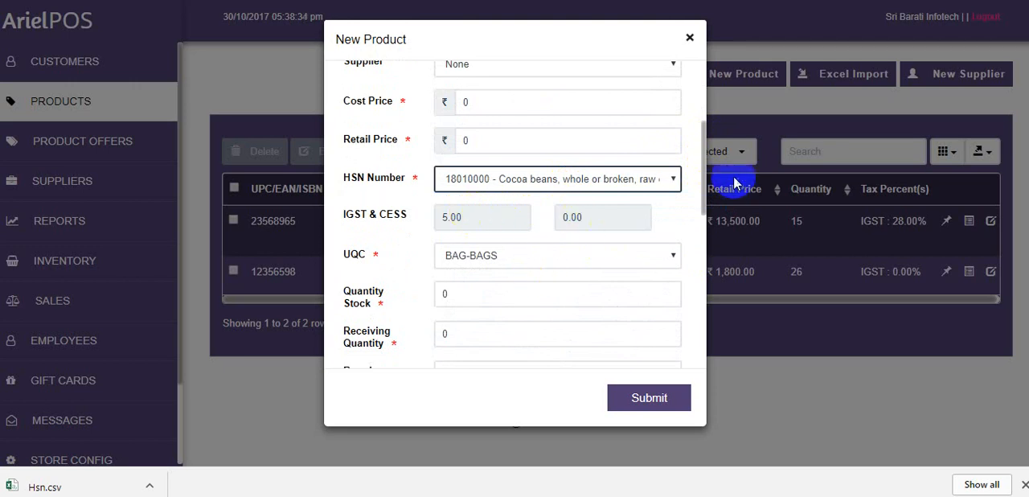
Review the new product's stock quantity, receiving quantity, reorder level, description and avatar fields, and close the form without saving
{"action": "left_click_drag", "start_coordinate": [700, 166], "coordinate": [701, 184]}
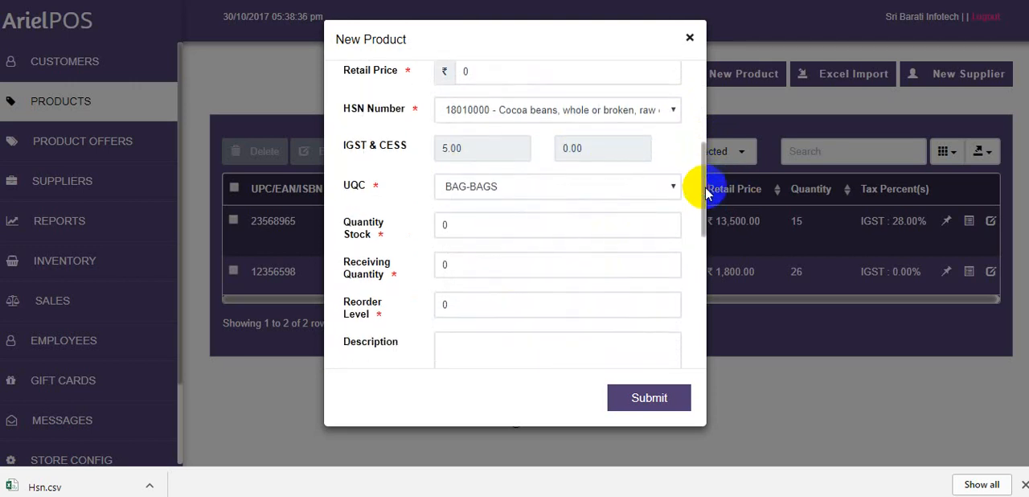
{"action": "left_click", "coordinate": [479, 228]}
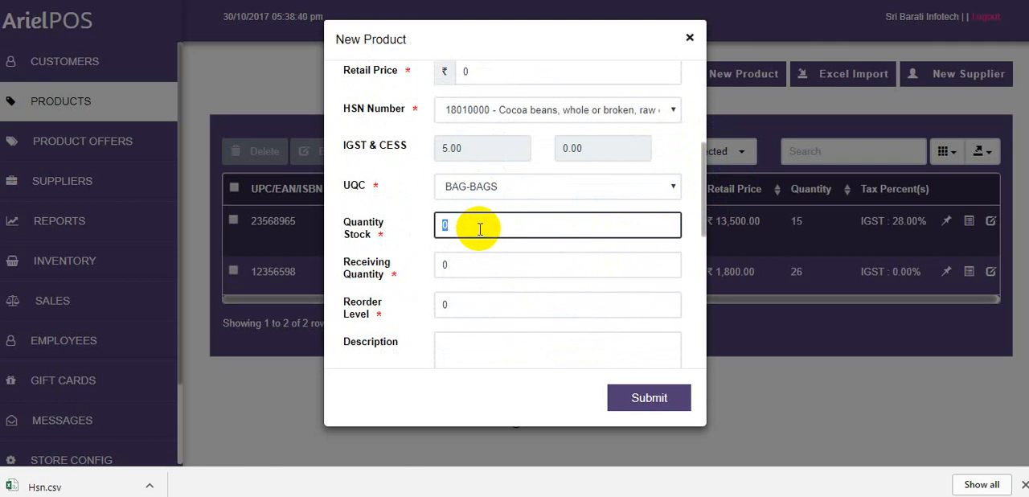
{"action": "left_click", "coordinate": [479, 263]}
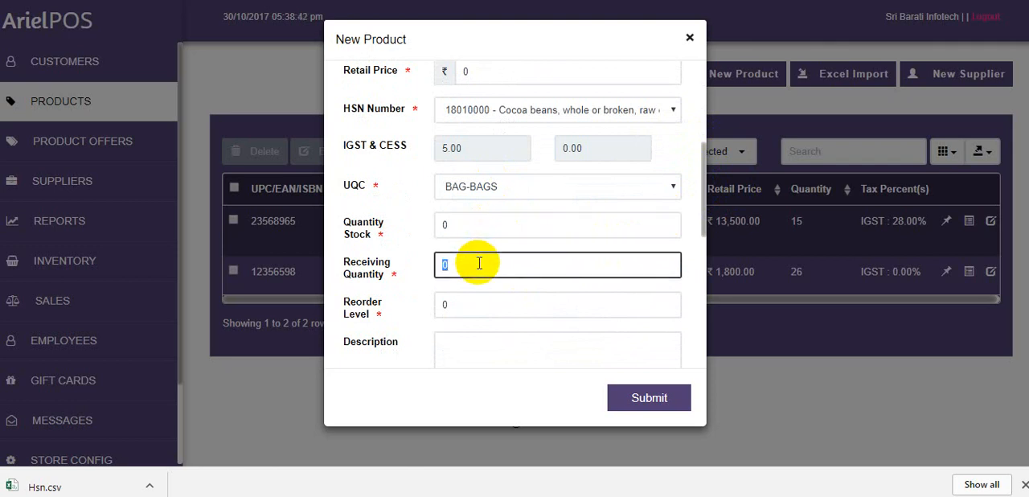
{"action": "left_click", "coordinate": [474, 304]}
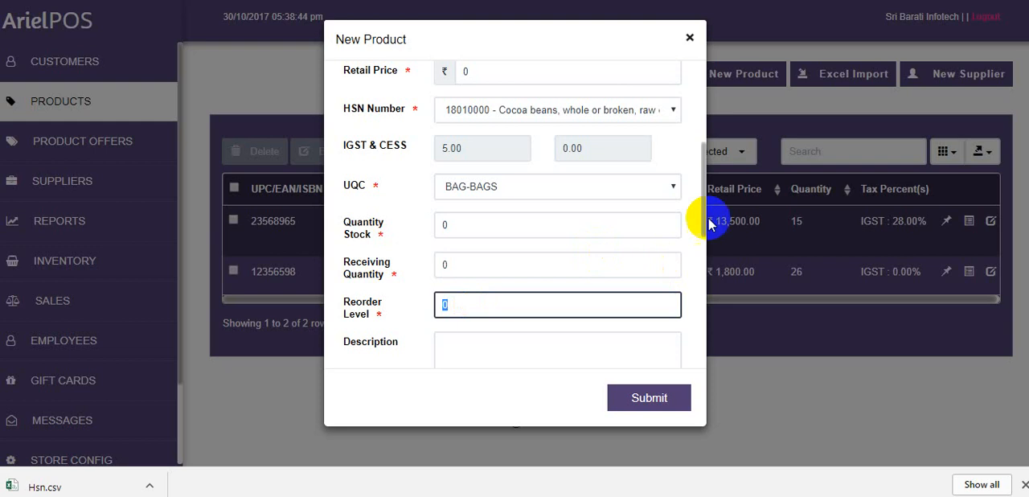
{"action": "left_click_drag", "start_coordinate": [703, 184], "coordinate": [718, 261]}
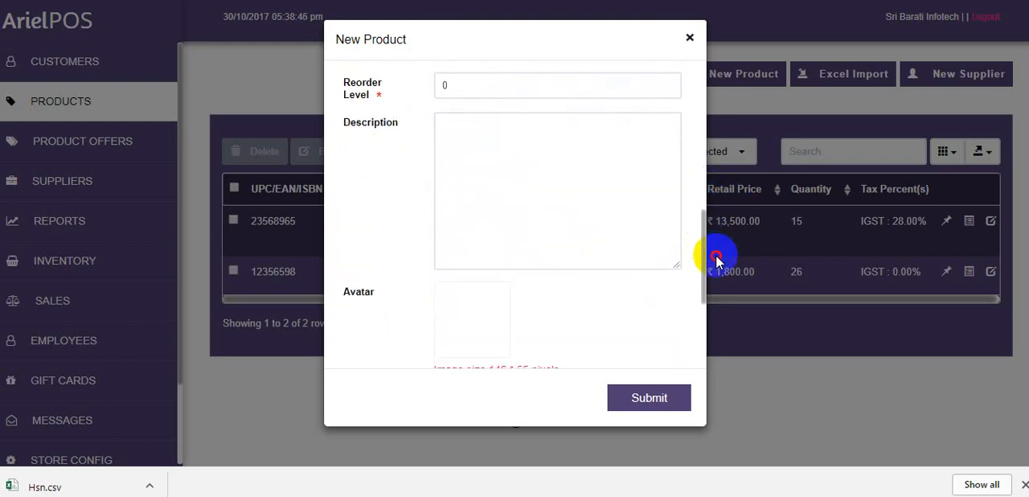
{"action": "left_click", "coordinate": [716, 254]}
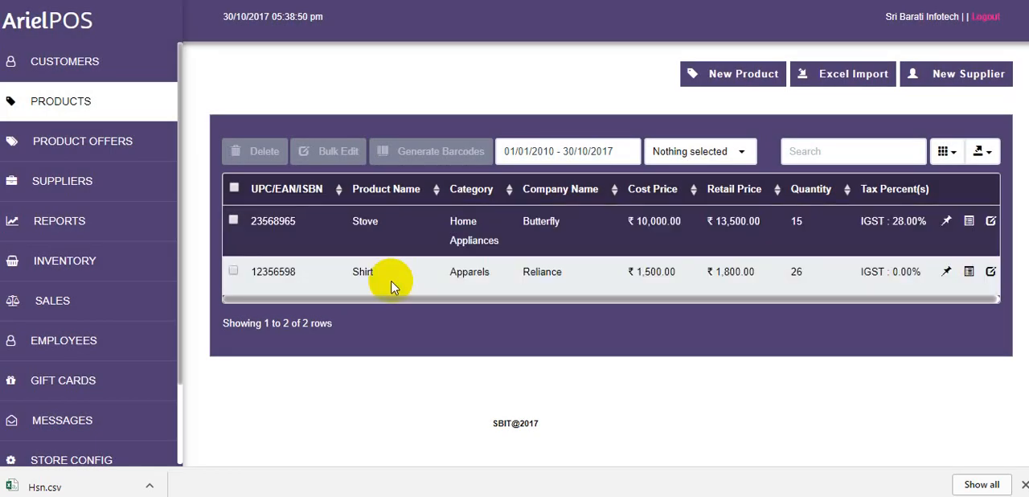
Select every product in the list and generate barcodes for them
{"action": "left_click_drag", "start_coordinate": [419, 299], "coordinate": [541, 311]}
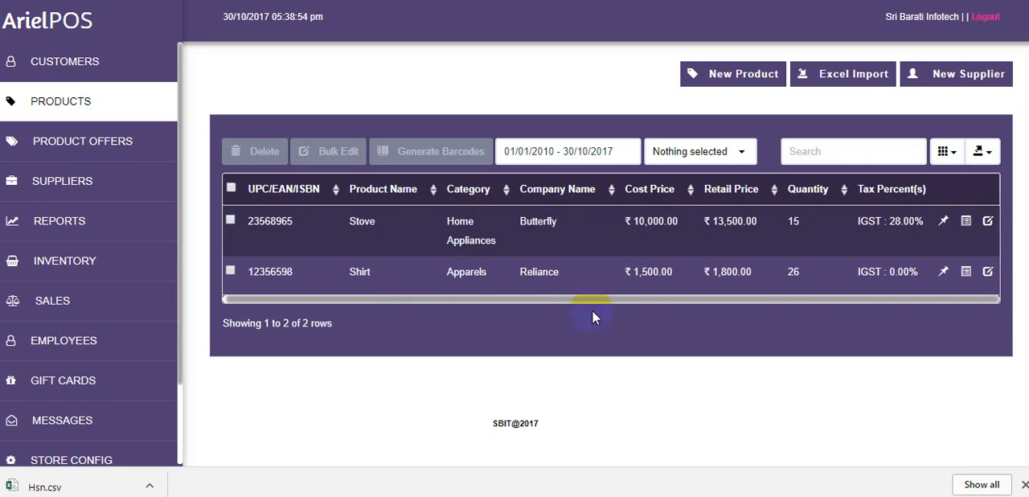
{"action": "left_click_drag", "start_coordinate": [592, 318], "coordinate": [424, 481]}
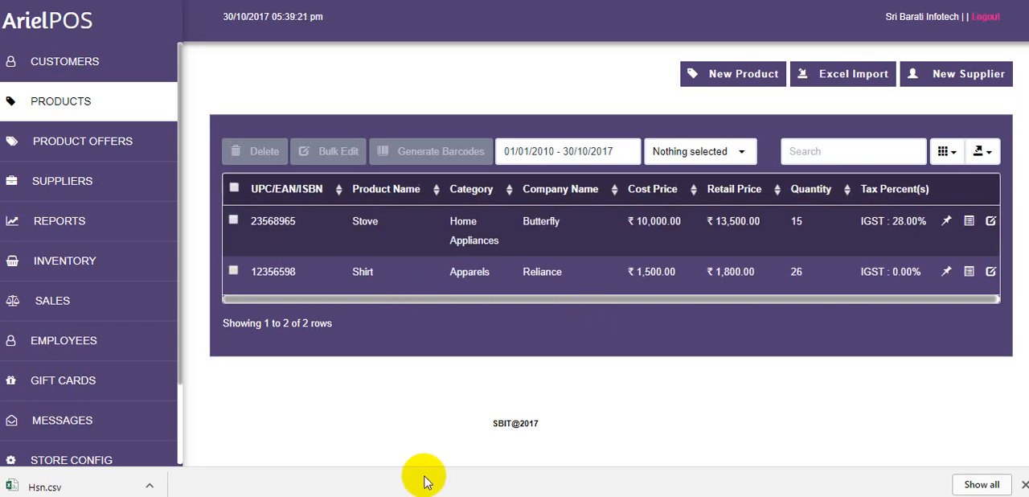
{"action": "left_click", "coordinate": [234, 188]}
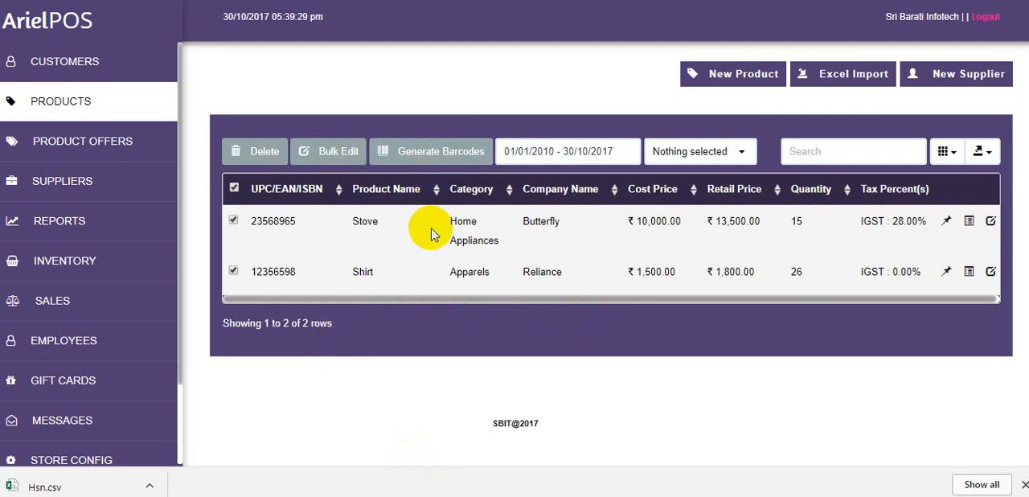
{"action": "left_click", "coordinate": [429, 157]}
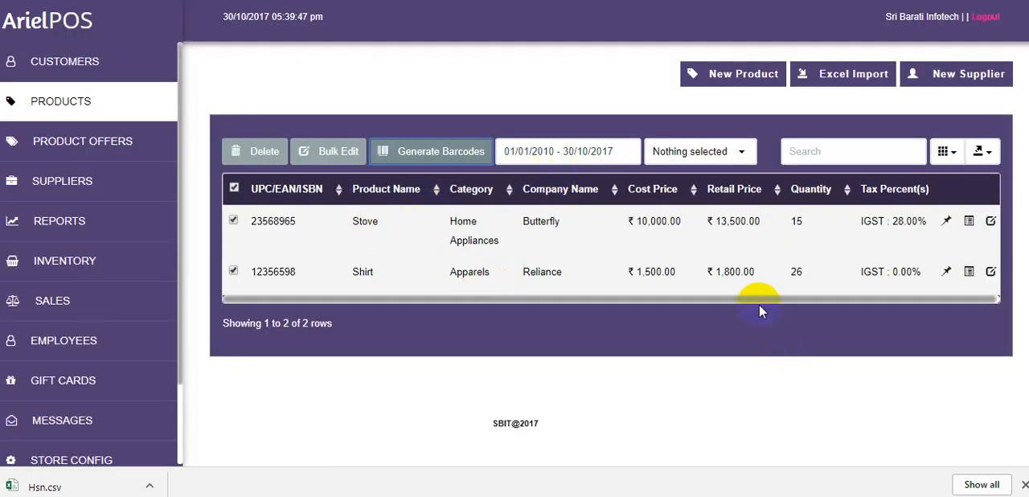
Update the Stove product's inventory by adding 1 to its stock and submit the change
{"action": "left_click_drag", "start_coordinate": [759, 304], "coordinate": [853, 296]}
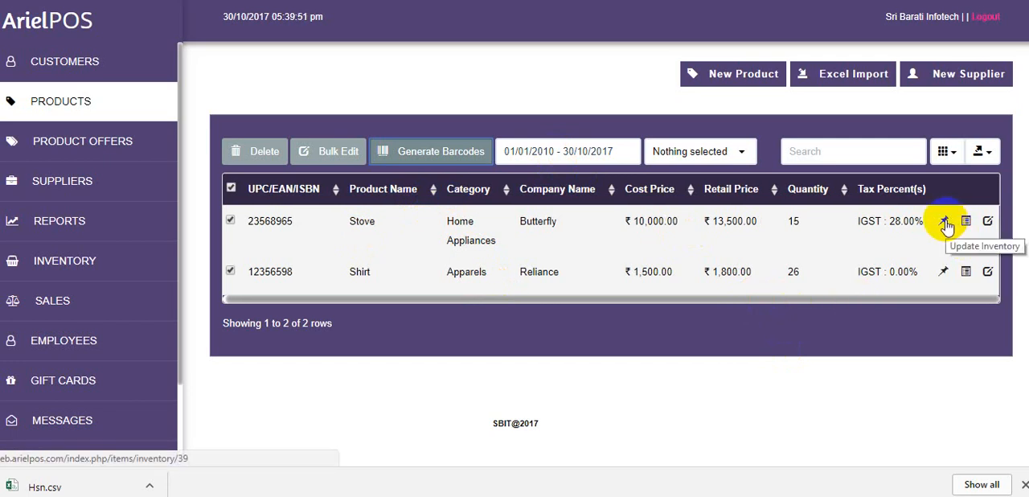
{"action": "left_click_drag", "start_coordinate": [799, 221], "coordinate": [788, 220]}
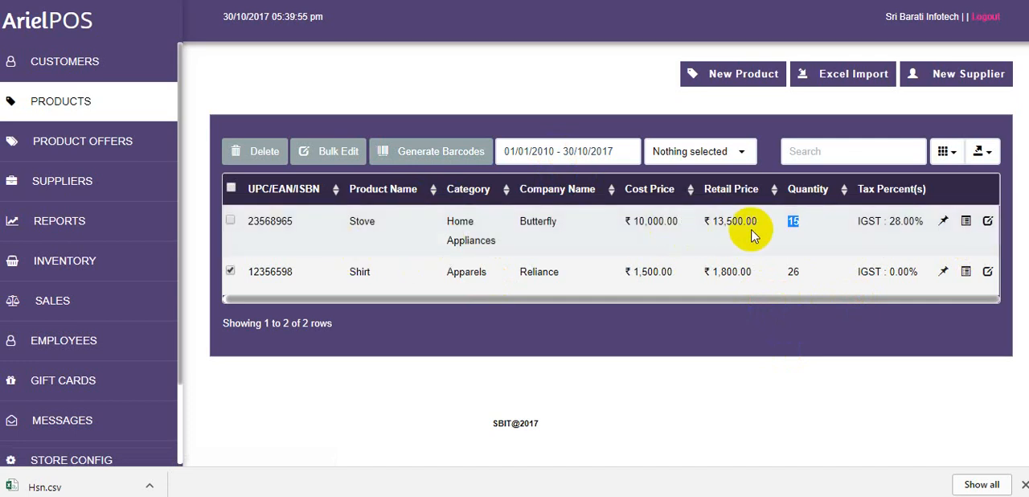
{"action": "left_click", "coordinate": [945, 227]}
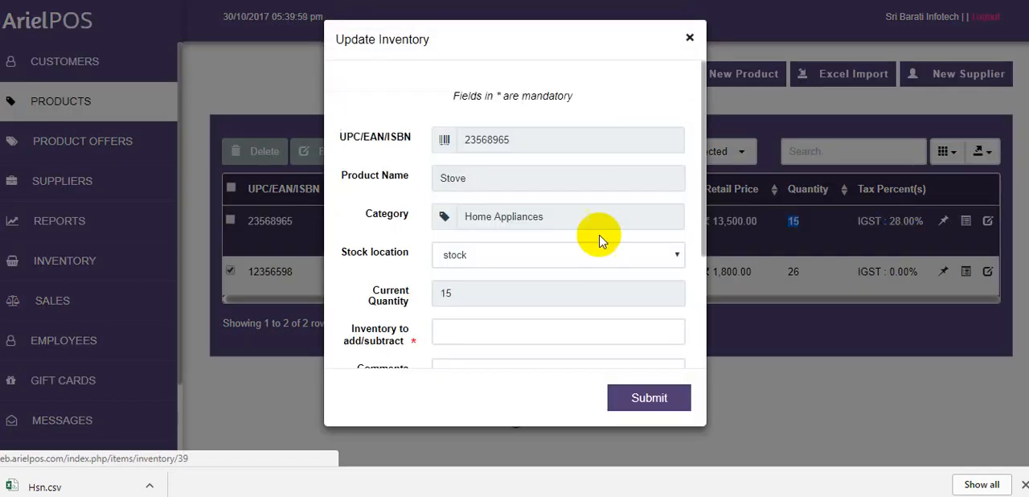
{"action": "scroll", "coordinate": [704, 209], "scroll_direction": "down", "scroll_amount": 1}
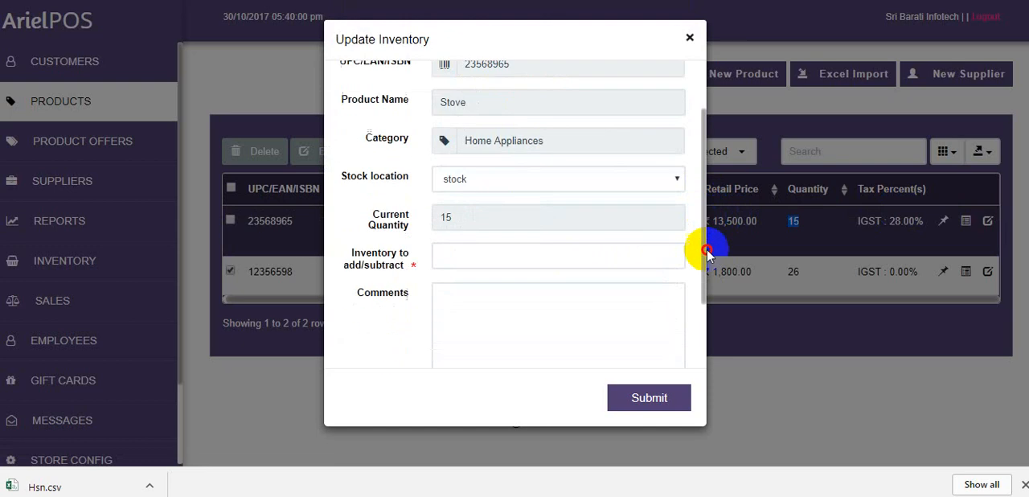
{"action": "left_click", "coordinate": [521, 241]}
{"action": "type", "text": "1"}
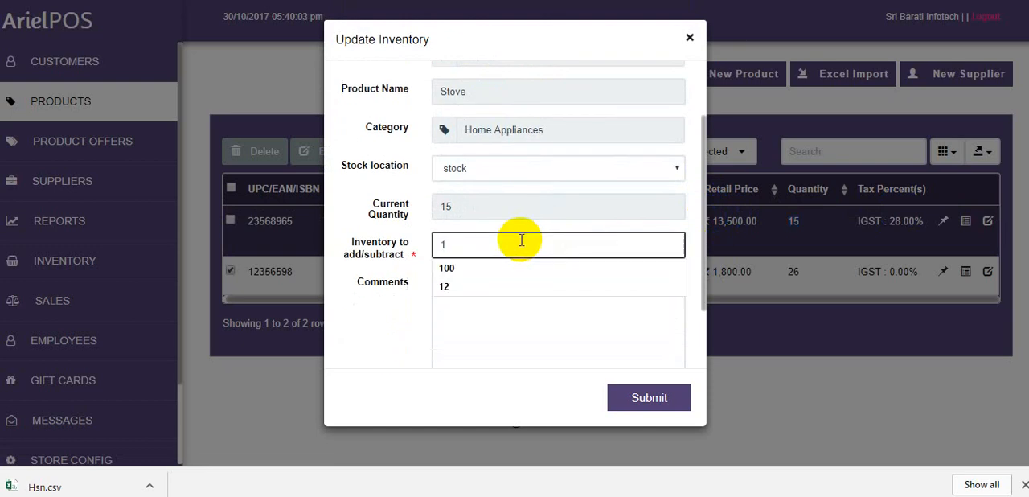
{"action": "left_click", "coordinate": [625, 398]}
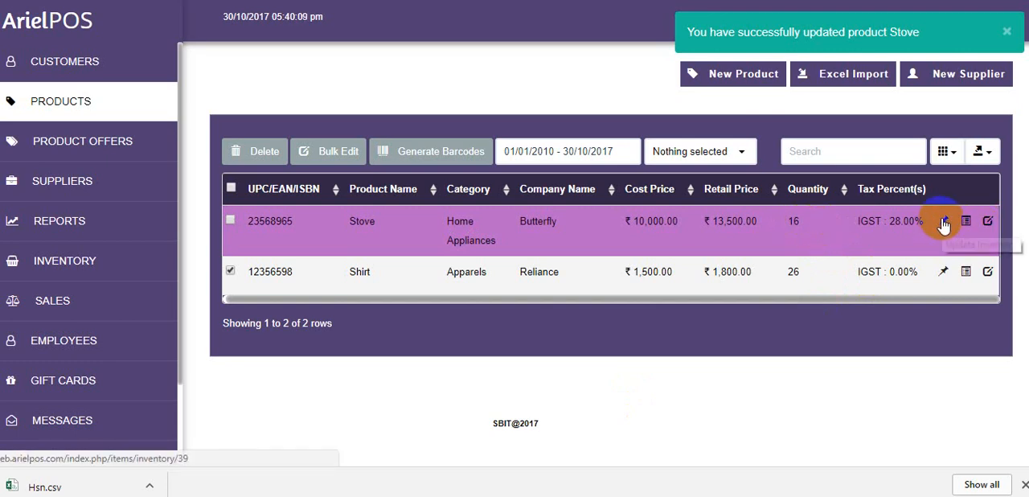
Subtract stock from the Stove product with an inventory entry of -2, submit it and check the product's quantity
{"action": "left_click", "coordinate": [944, 222]}
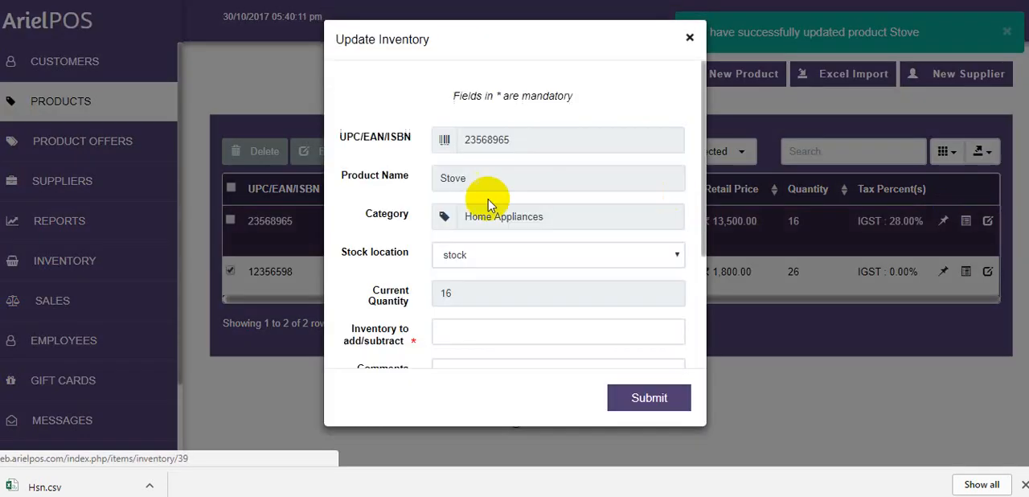
{"action": "scroll", "coordinate": [708, 231], "scroll_direction": "down", "scroll_amount": 1}
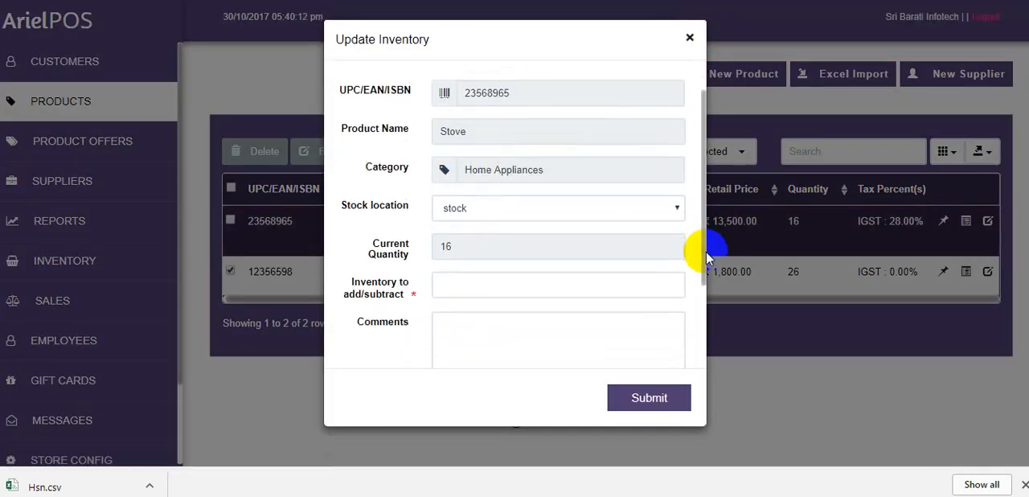
{"action": "left_click", "coordinate": [559, 277]}
{"action": "type", "text": "-2"}
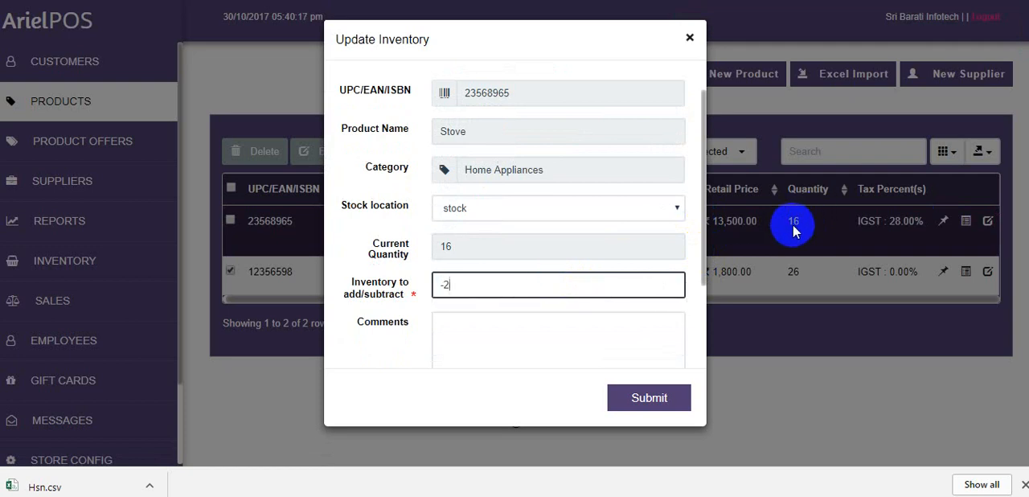
{"action": "left_click", "coordinate": [659, 395]}
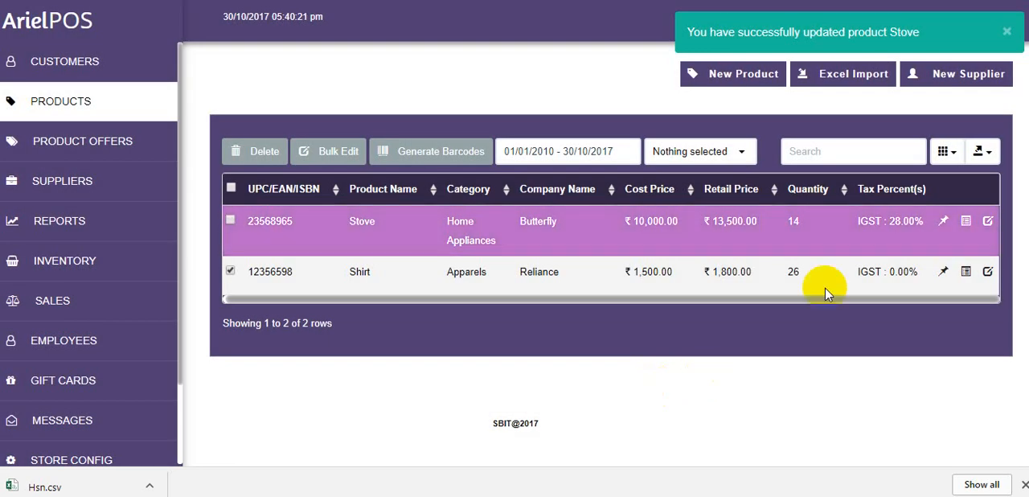
{"action": "left_click_drag", "start_coordinate": [794, 222], "coordinate": [805, 226]}
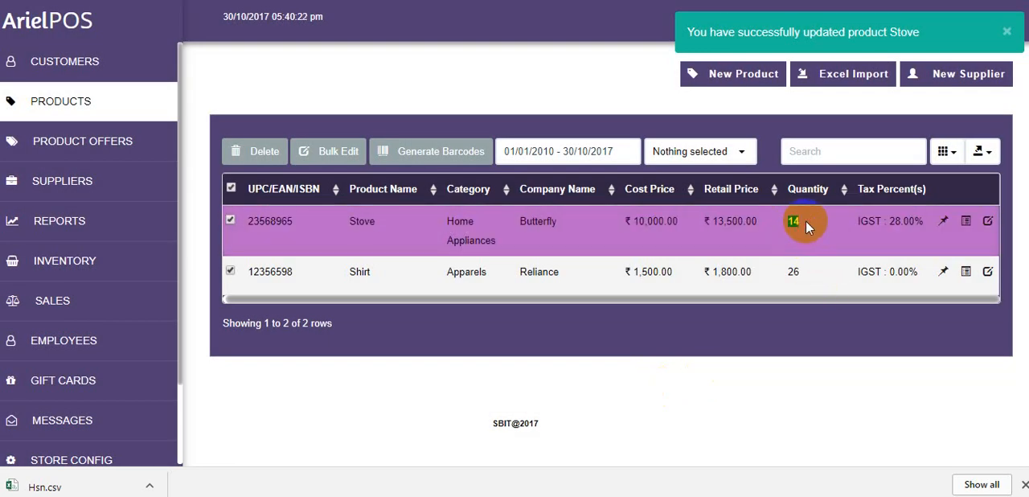
{"action": "left_click", "coordinate": [922, 241]}
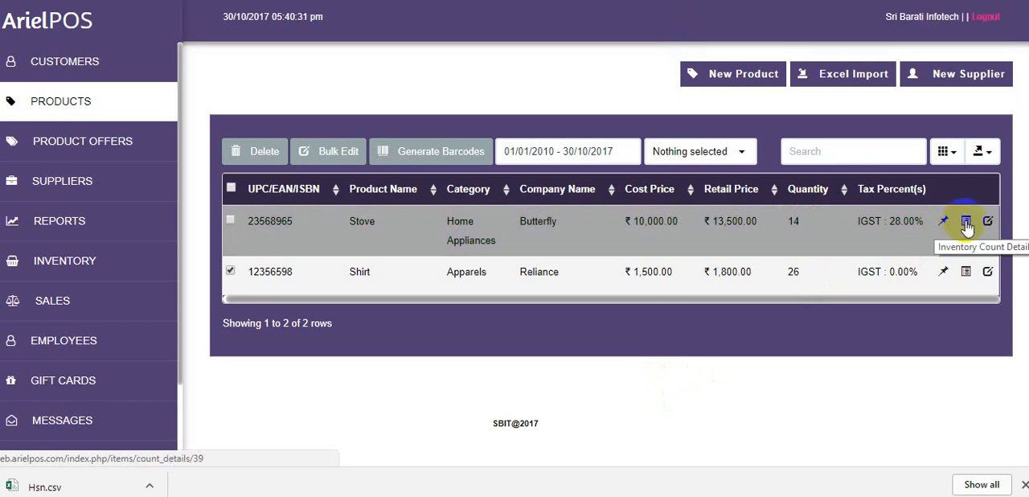
Review the Stove product's inventory count details, including its stock movement history, and close them
{"action": "left_click", "coordinate": [967, 222]}
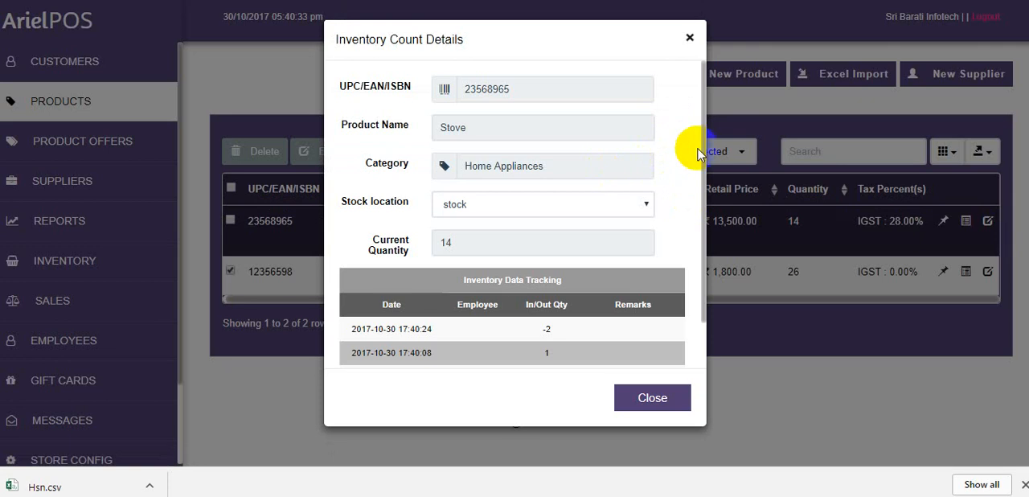
{"action": "left_click_drag", "start_coordinate": [703, 149], "coordinate": [707, 213]}
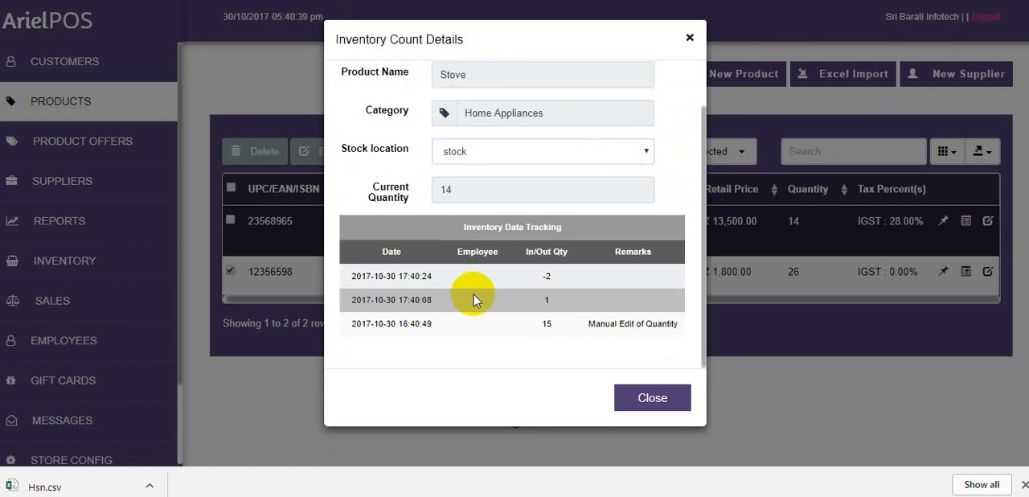
{"action": "left_click", "coordinate": [421, 304]}
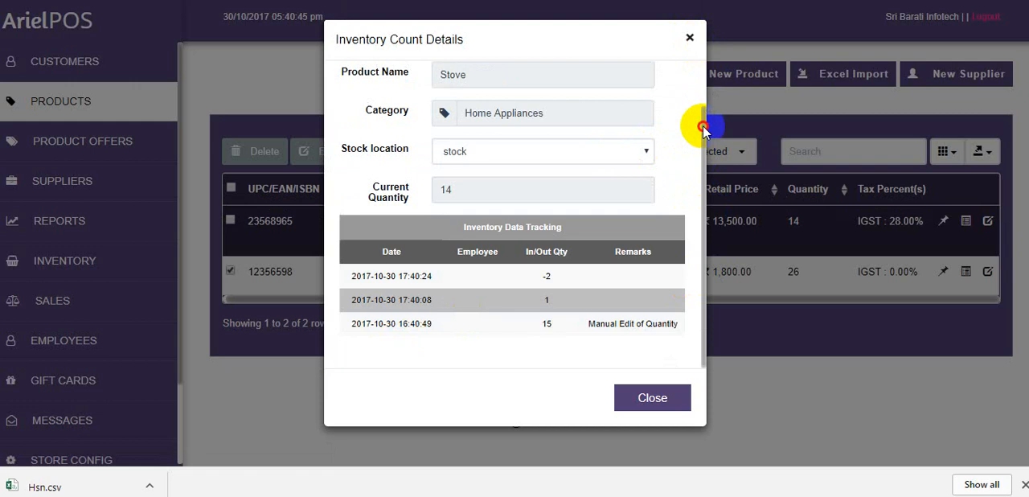
{"action": "mouse_move", "coordinate": [704, 141]}
{"action": "left_mouse_down"}
{"action": "mouse_move", "coordinate": [705, 108]}
{"action": "mouse_move", "coordinate": [703, 145]}
{"action": "left_mouse_up"}
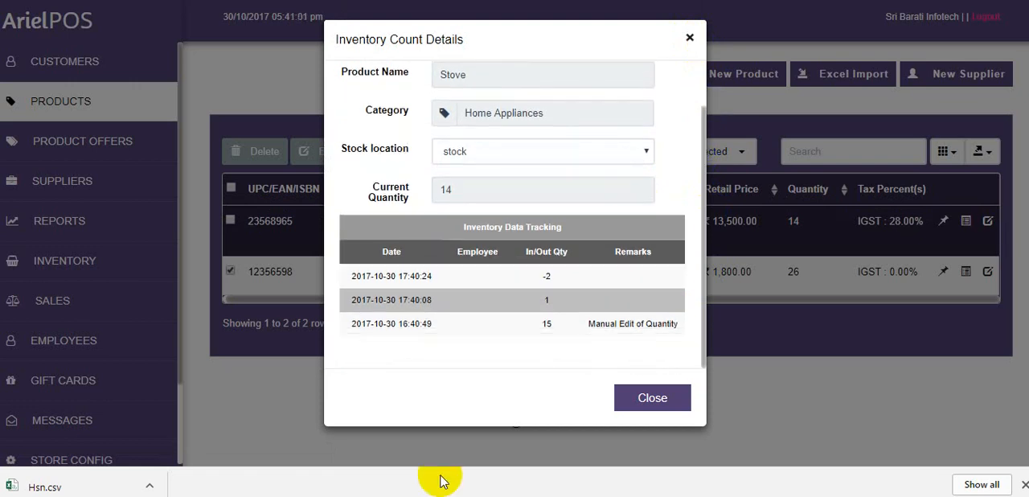
{"action": "left_click", "coordinate": [689, 37]}
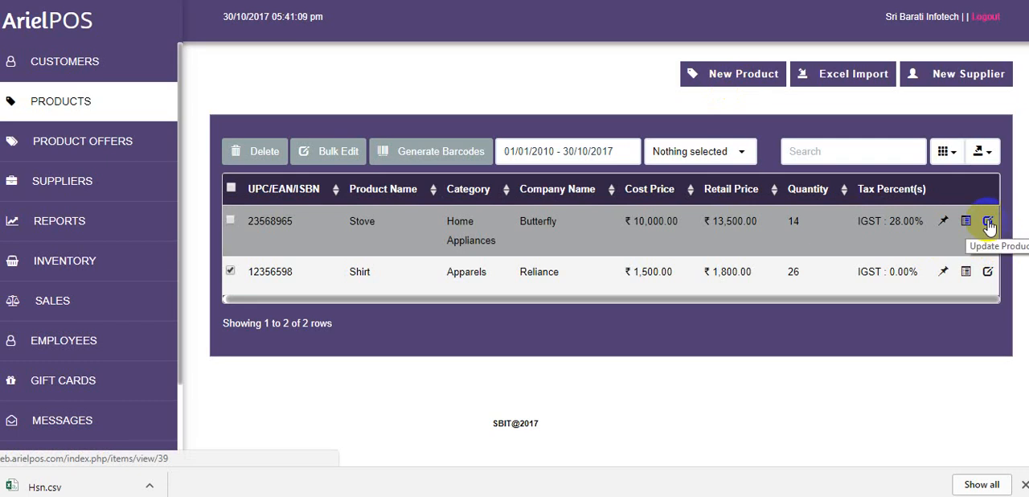
Examine the product list's column visibility choices and its available export formats without changing anything
{"action": "left_click", "coordinate": [947, 154]}
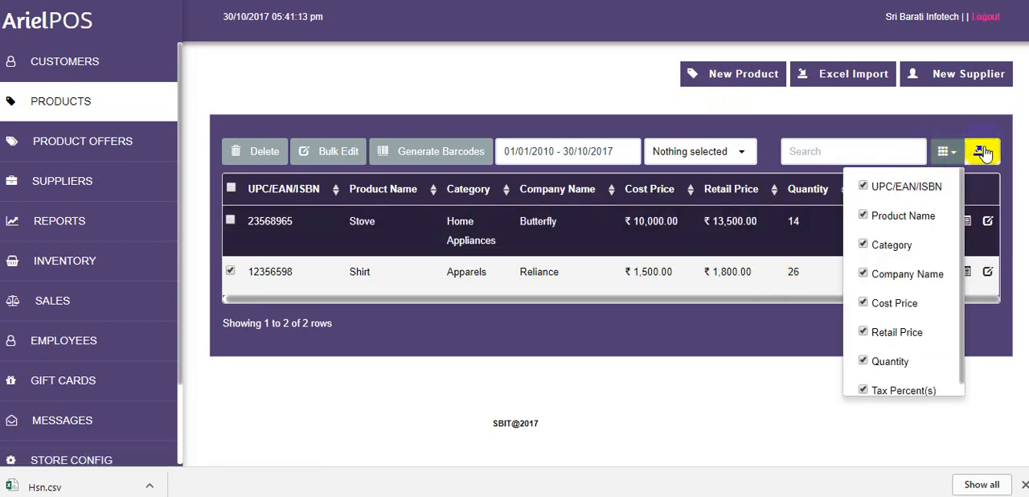
{"action": "left_click", "coordinate": [983, 153]}
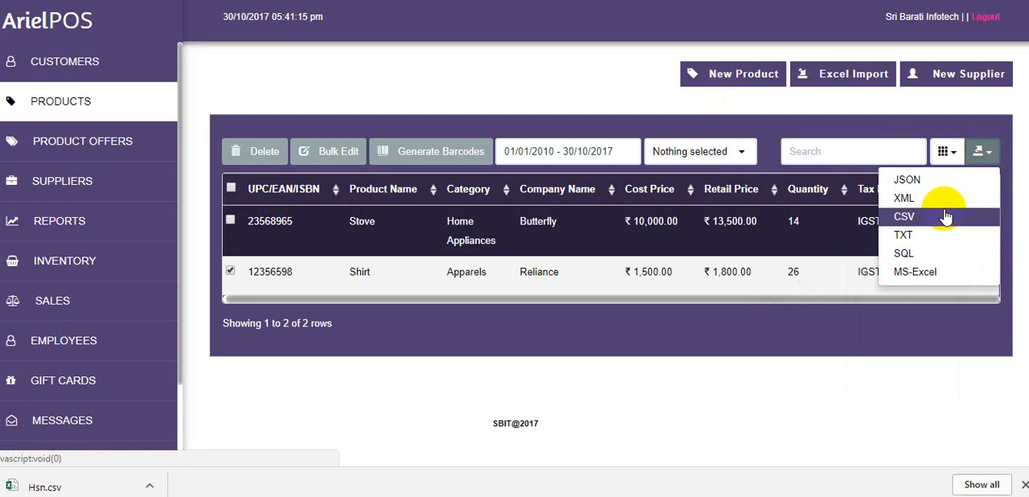
{"action": "left_click", "coordinate": [915, 137]}
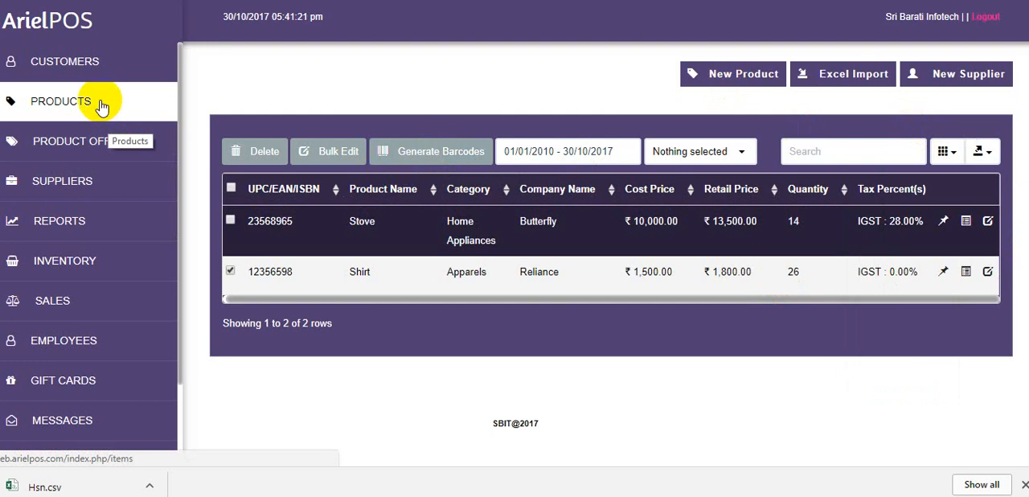
Review the products, quantities, prices and discounts of the Deepavali Offer in Product Offers, and close it without saving
{"action": "left_click", "coordinate": [113, 139]}
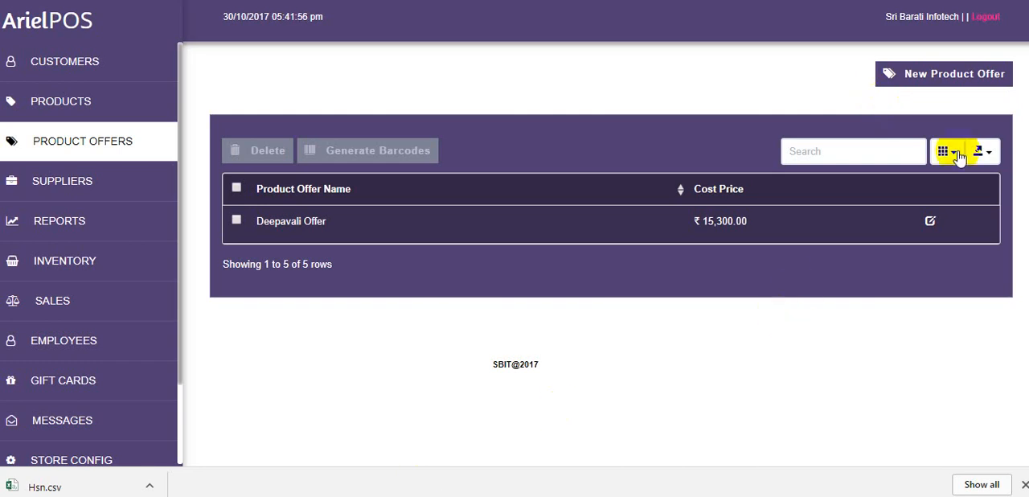
{"action": "left_click", "coordinate": [930, 222]}
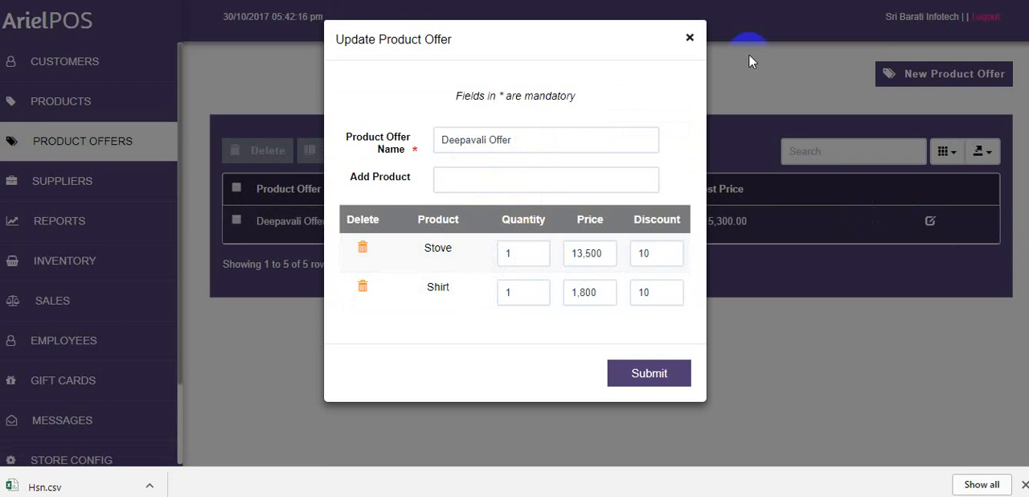
{"action": "left_click", "coordinate": [689, 39]}
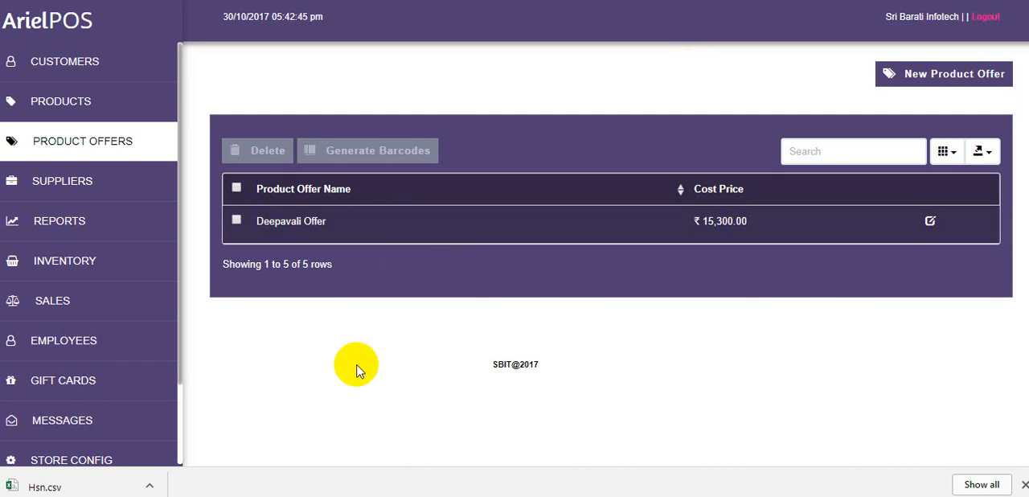
Add the Shirt product to a new inventory receiving and set its quantity to 5
{"action": "left_click", "coordinate": [79, 259]}
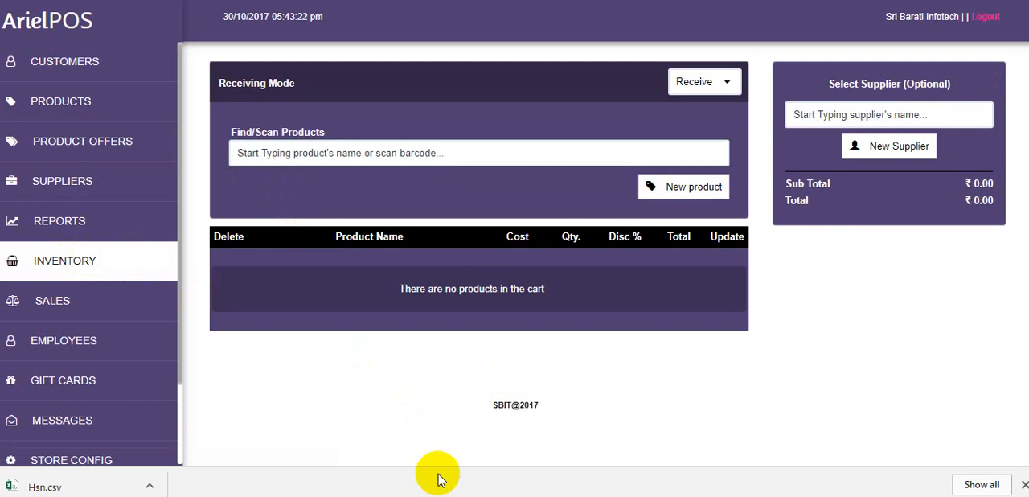
{"action": "left_click", "coordinate": [402, 156]}
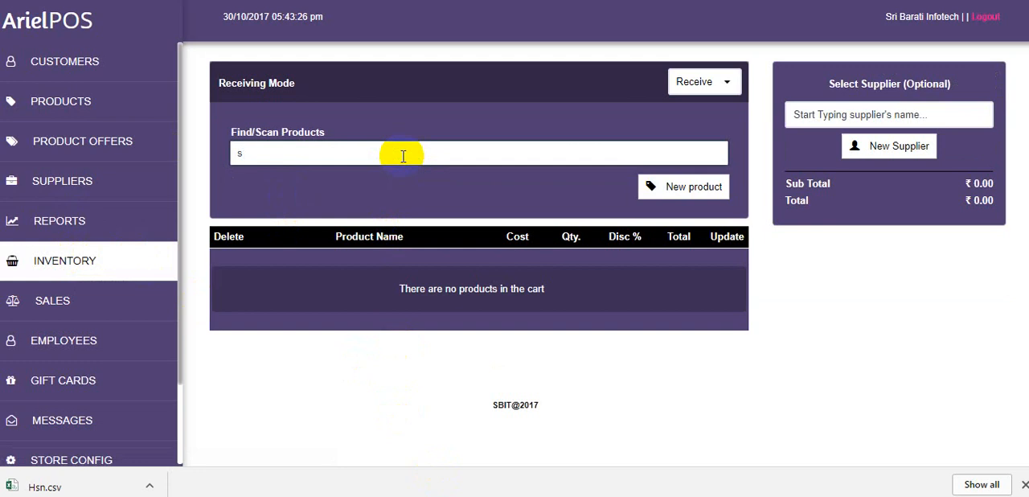
{"action": "type", "text": "s"}
{"action": "left_click", "coordinate": [331, 176]}
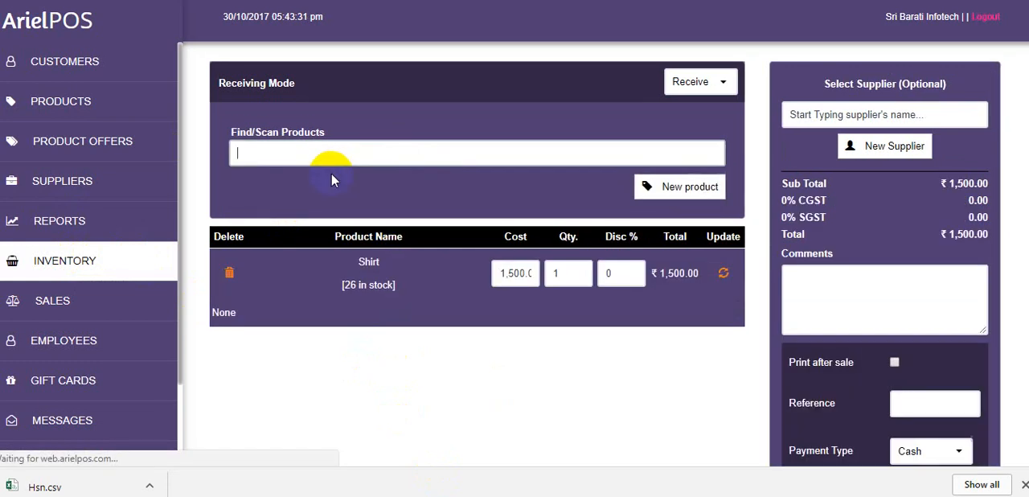
{"action": "double_click", "coordinate": [561, 274]}
{"action": "type", "text": "5"}
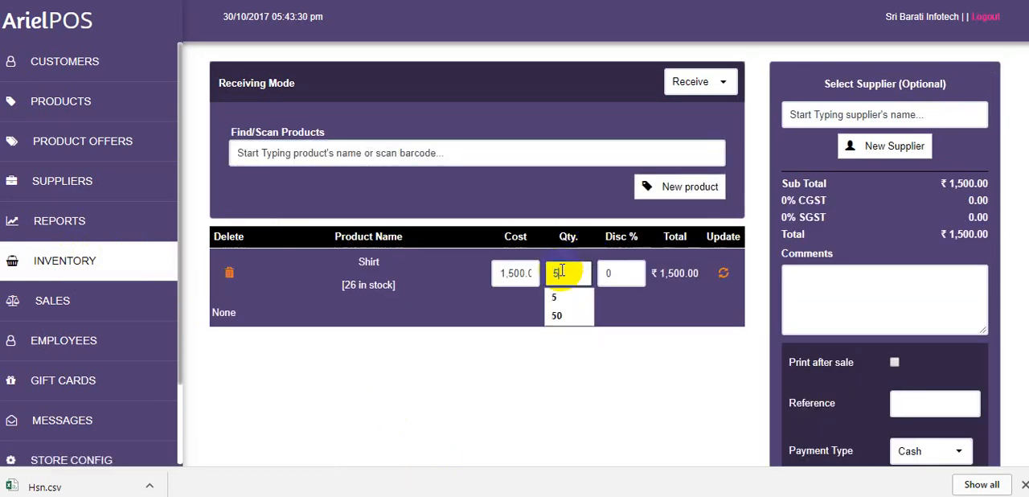
{"action": "left_click", "coordinate": [713, 306]}
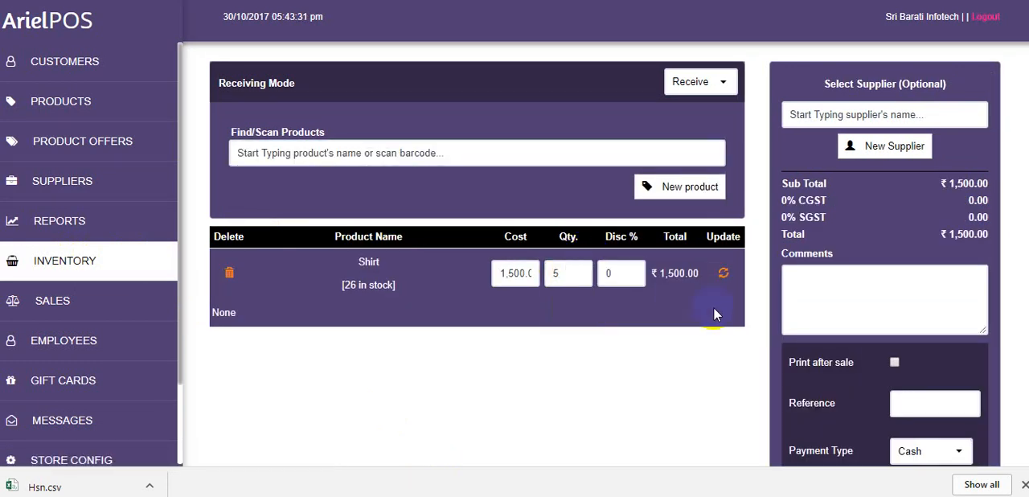
Assign Trends as the supplier of the receiving
{"action": "left_click", "coordinate": [855, 112]}
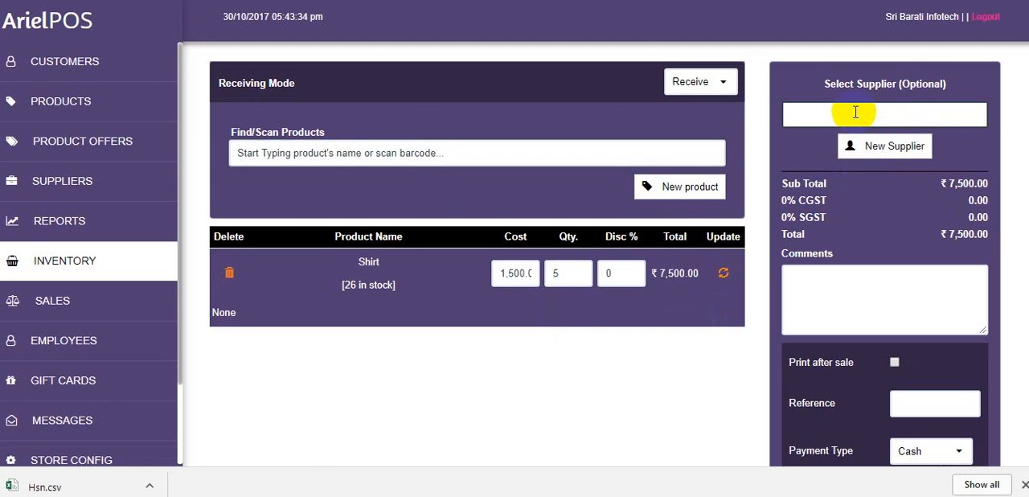
{"action": "type", "text": "d"}
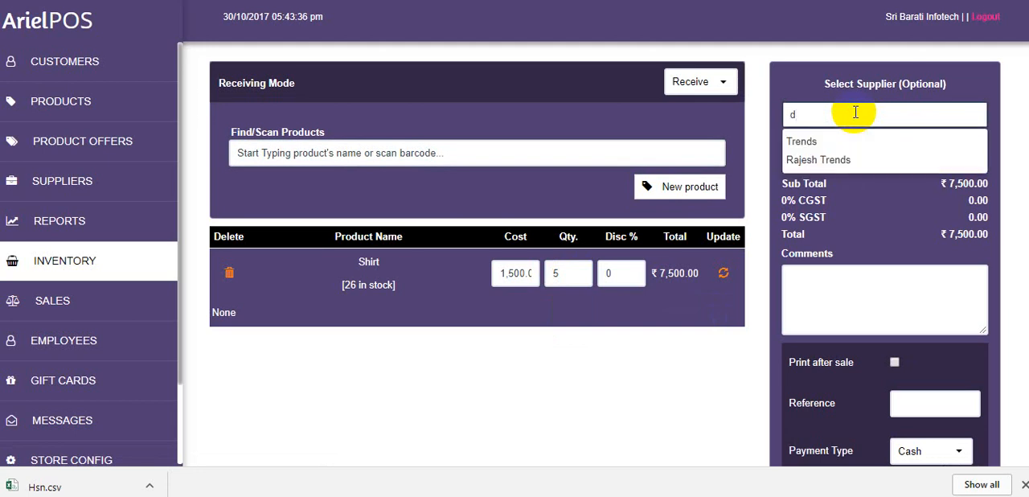
{"action": "left_click", "coordinate": [842, 158]}
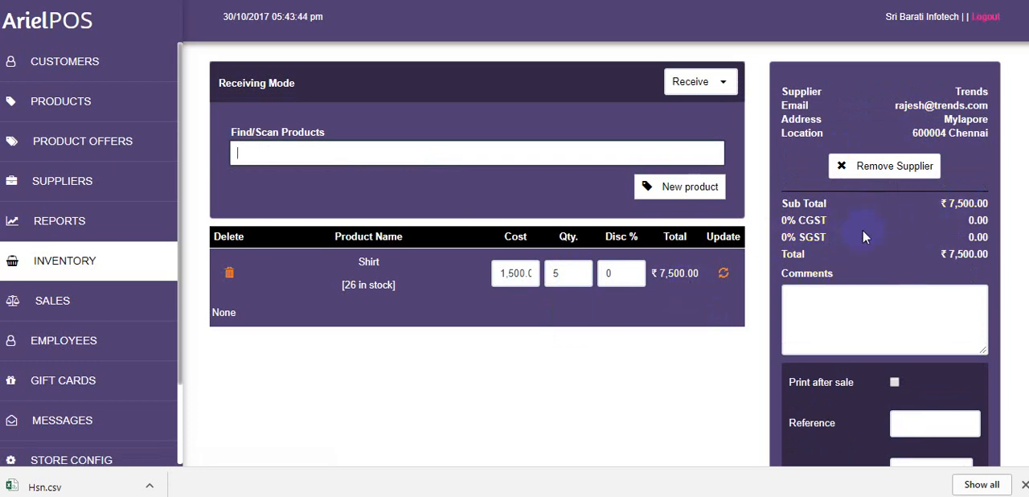
Pay for the receiving by Cash with 7500 as the amount tendered, and finish it
{"action": "scroll", "coordinate": [955, 241], "scroll_direction": "down", "scroll_amount": 2}
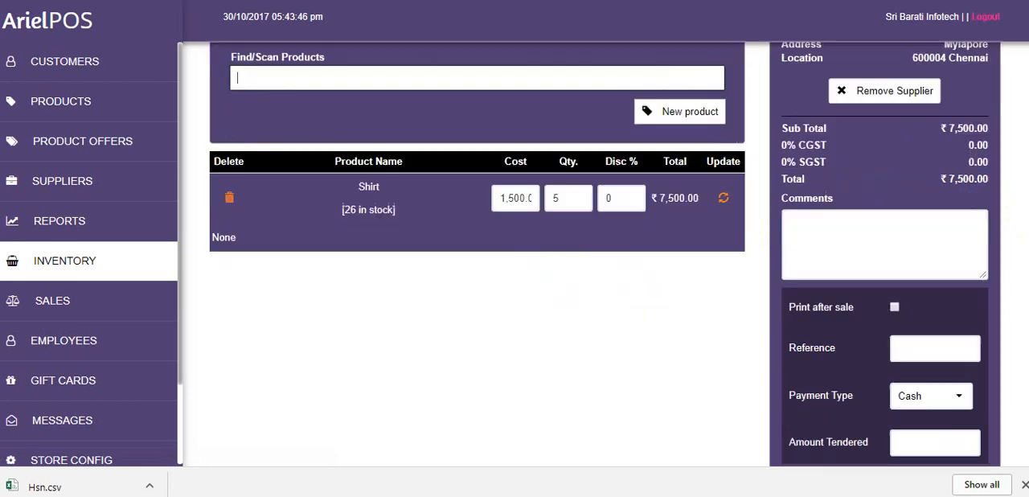
{"action": "left_click", "coordinate": [951, 349]}
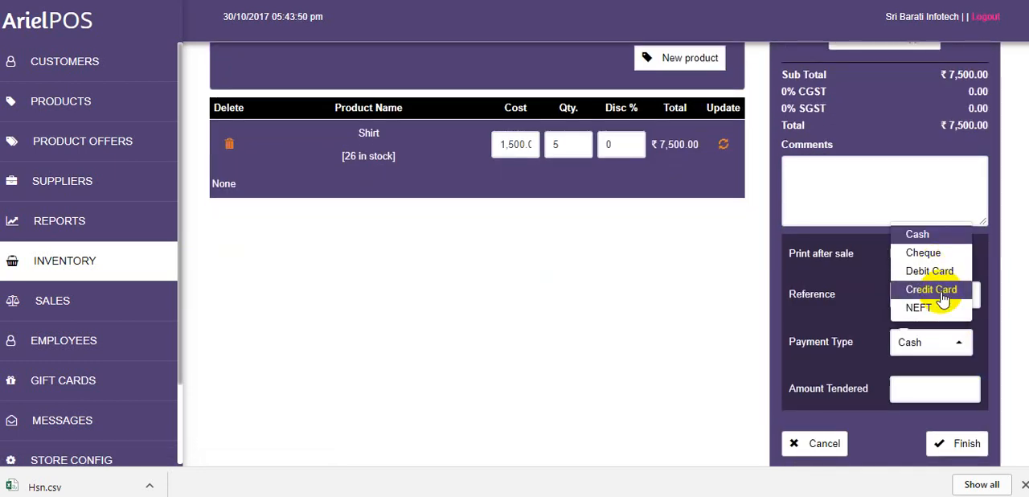
{"action": "left_click", "coordinate": [923, 234]}
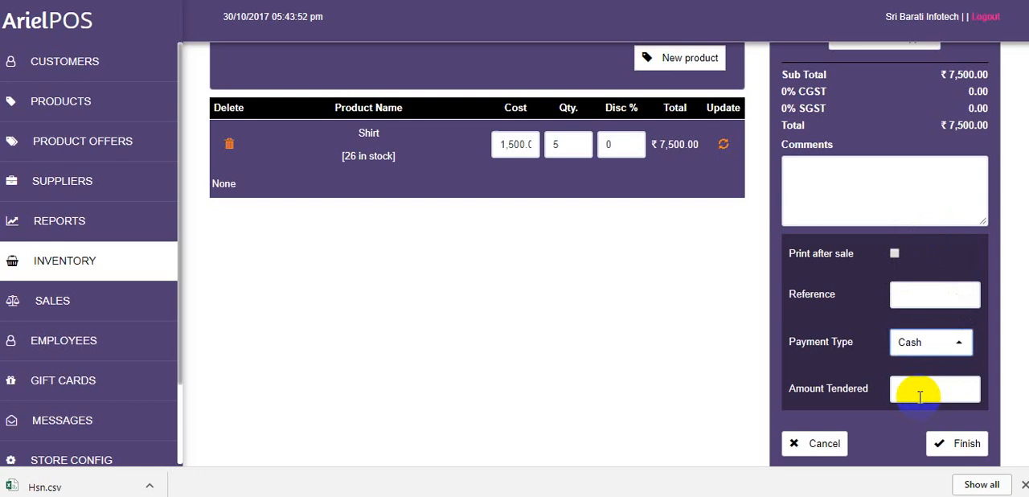
{"action": "left_click", "coordinate": [920, 396]}
{"action": "type", "text": "7500"}
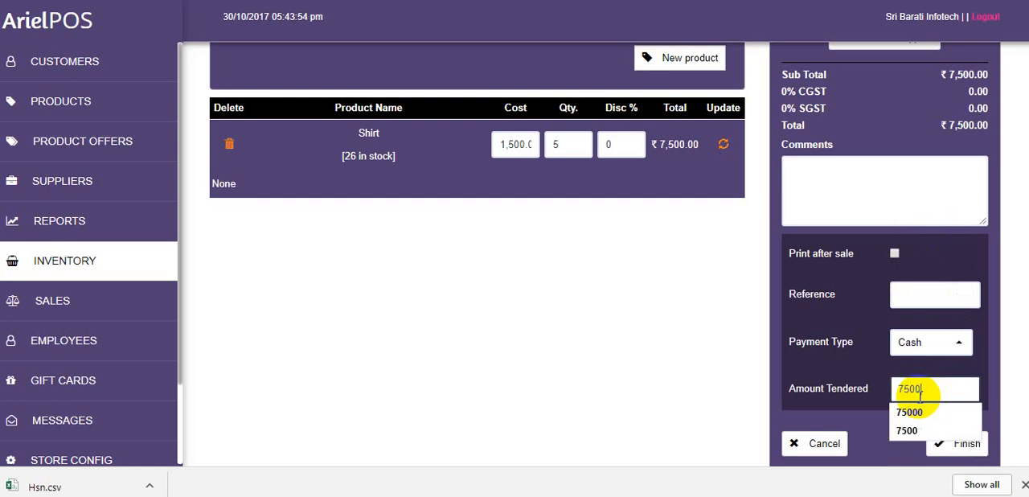
{"action": "left_click", "coordinate": [964, 443]}
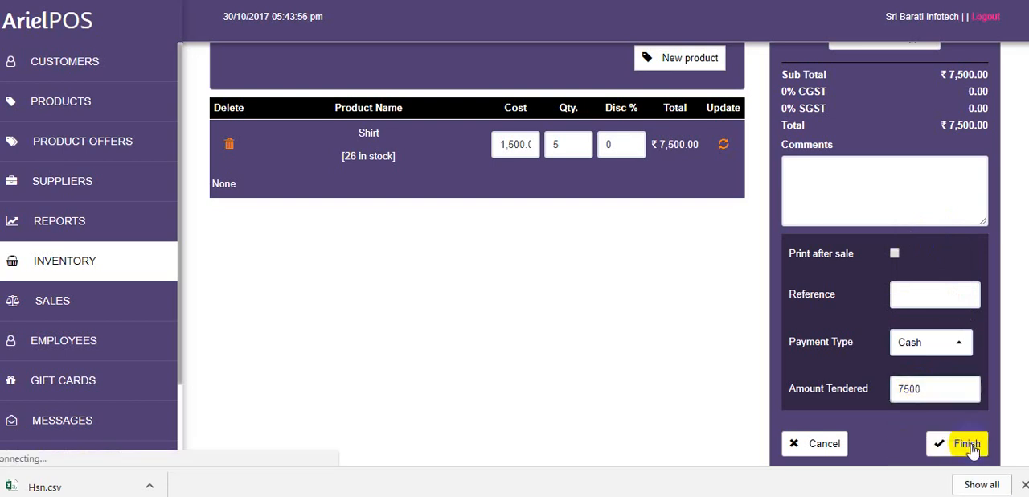
Check the Shirt receivings receipt and open the Sales module
{"action": "scroll", "coordinate": [493, 275], "scroll_direction": "down", "scroll_amount": 2}
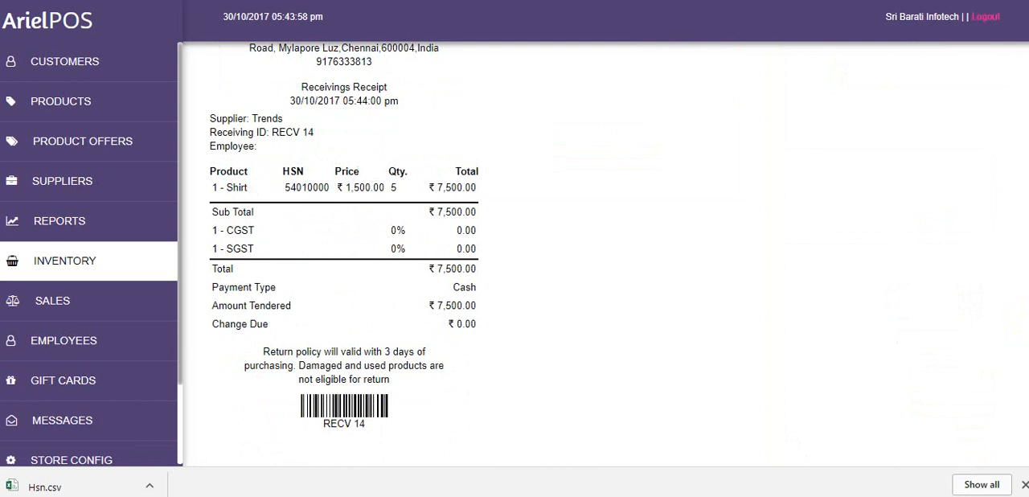
{"action": "scroll", "coordinate": [383, 268], "scroll_direction": "up", "scroll_amount": 2}
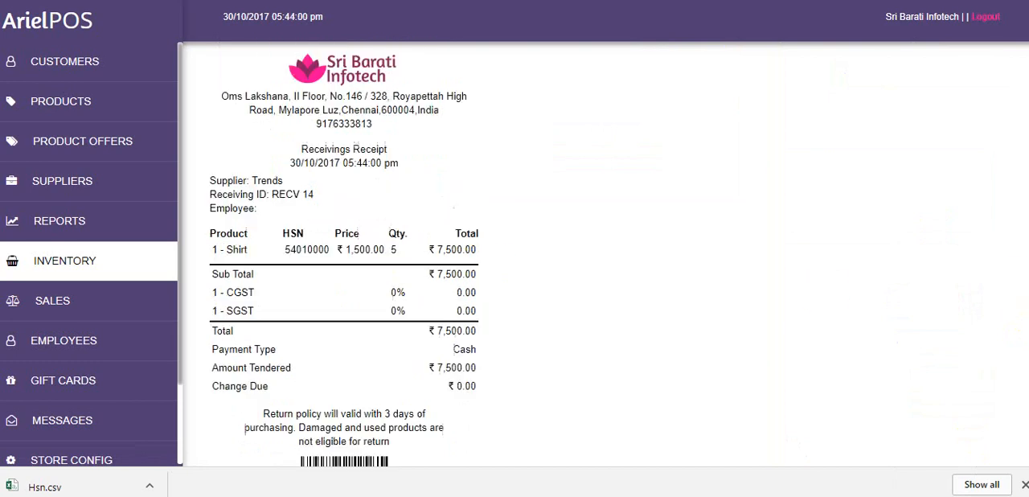
{"action": "scroll", "coordinate": [515, 258], "scroll_direction": "up", "scroll_amount": 1}
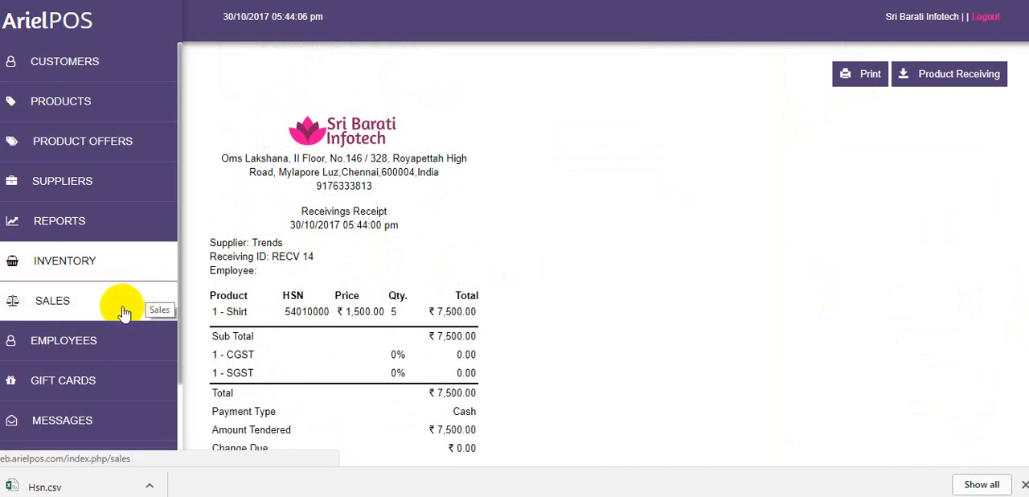
{"action": "left_click", "coordinate": [145, 260]}
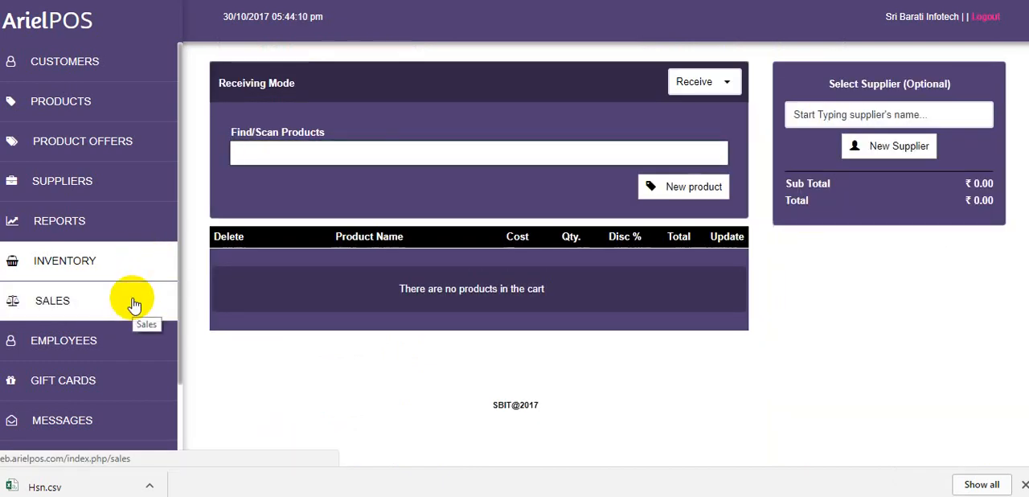
{"action": "left_click", "coordinate": [135, 302]}
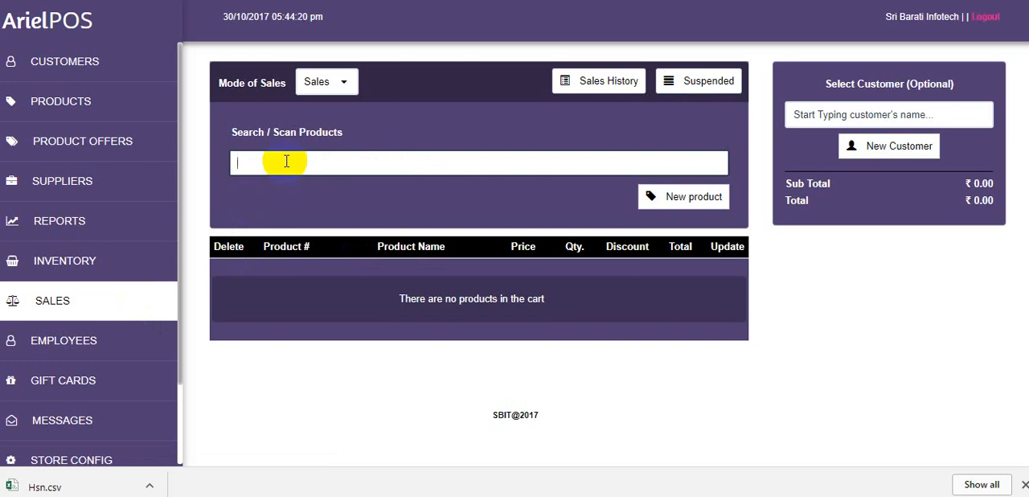
{"action": "type", "text": "st"}
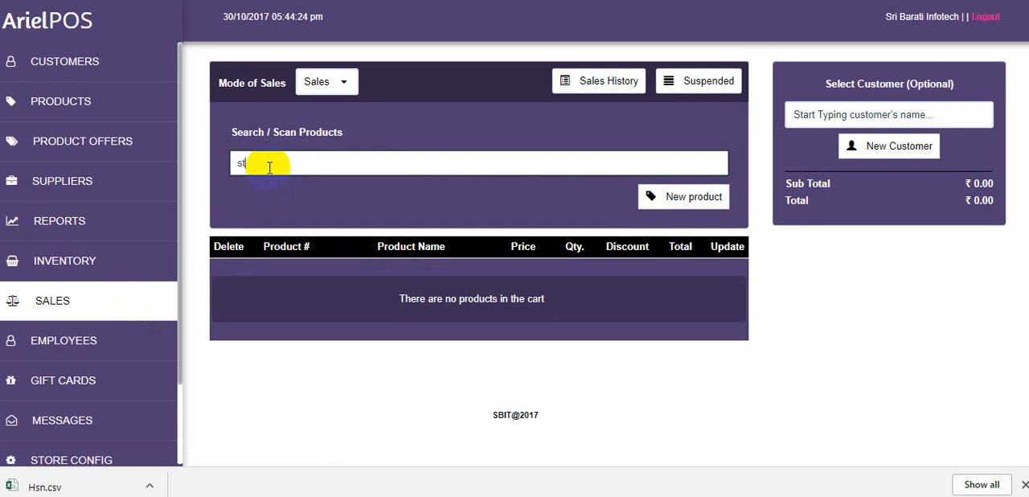
{"action": "double_click", "coordinate": [270, 167]}
{"action": "type", "text": "s"}
{"action": "key", "text": "BackSpace"}
{"action": "left_click", "coordinate": [408, 249]}
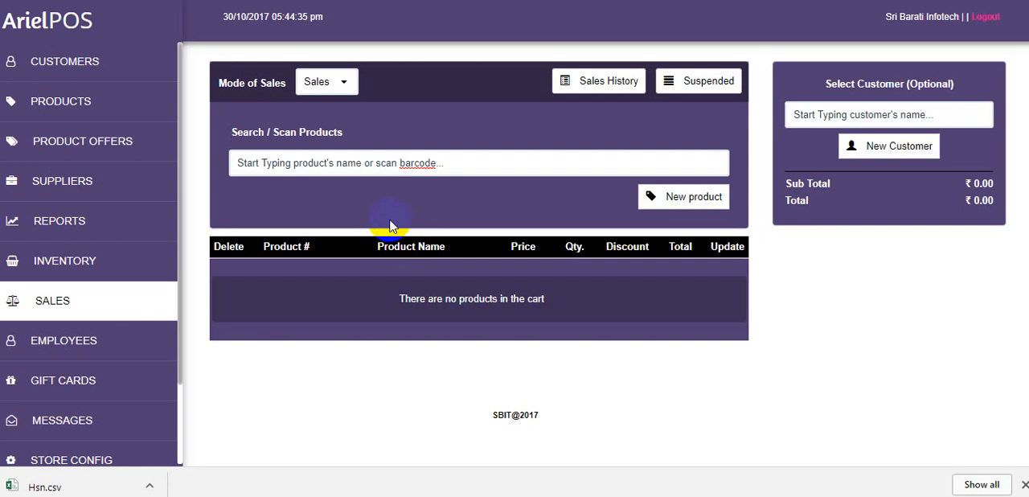
Add the Stove product to the sales cart and set its quantity to 5
{"action": "left_click", "coordinate": [366, 158]}
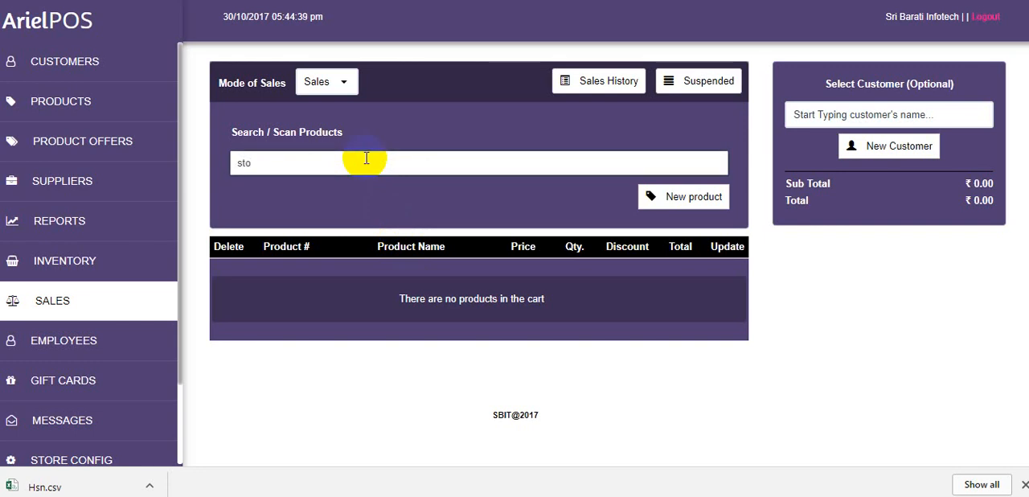
{"action": "type", "text": "sto"}
{"action": "left_click", "coordinate": [311, 184]}
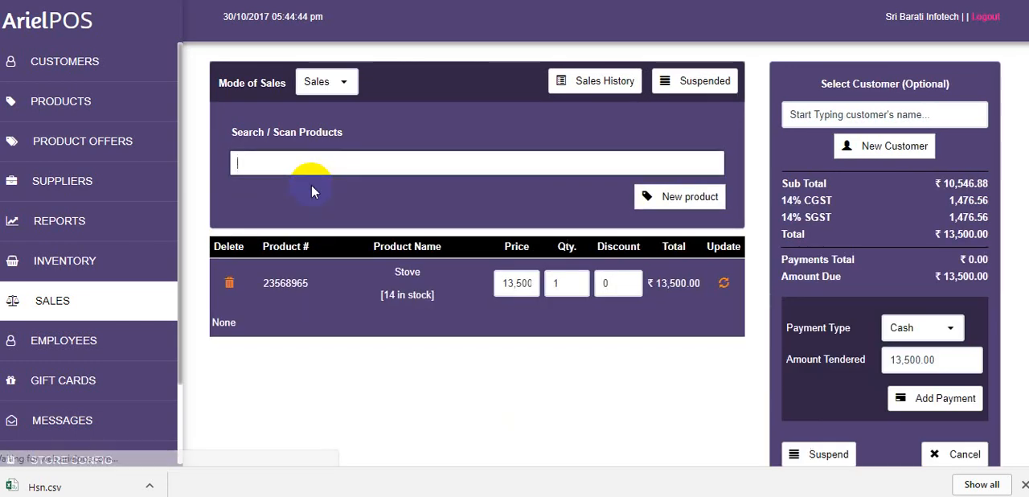
{"action": "double_click", "coordinate": [576, 282]}
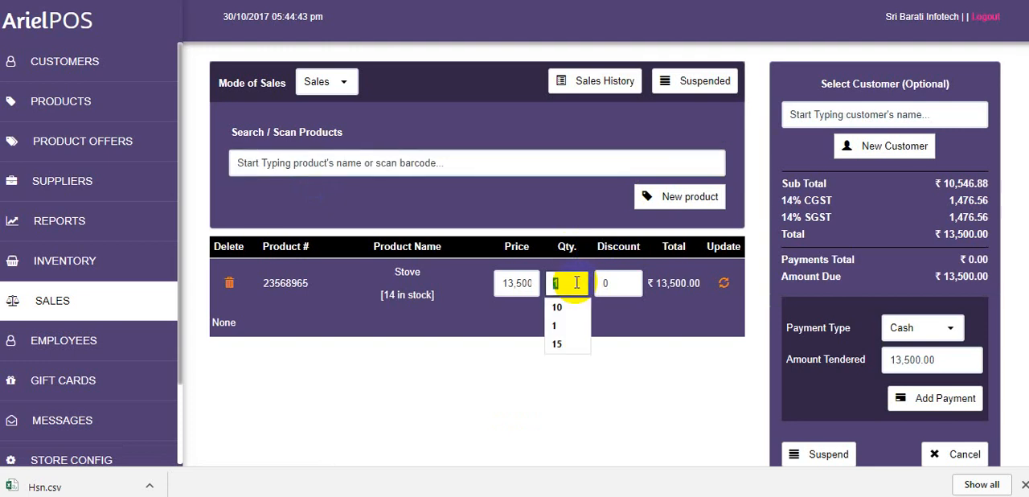
{"action": "type", "text": "5"}
{"action": "left_click", "coordinate": [656, 307]}
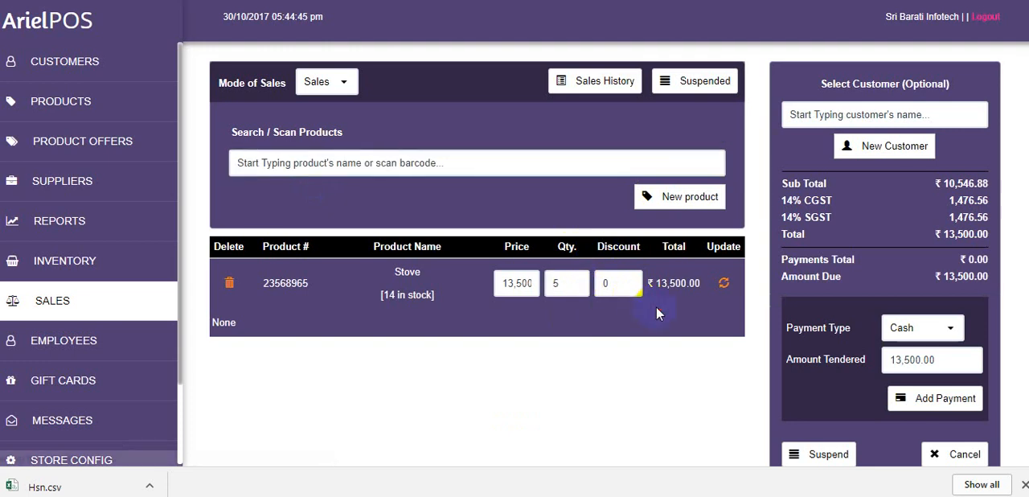
Search the customers for "a" and assign the second suggested customer to the Stove sale
{"action": "left_click", "coordinate": [868, 110]}
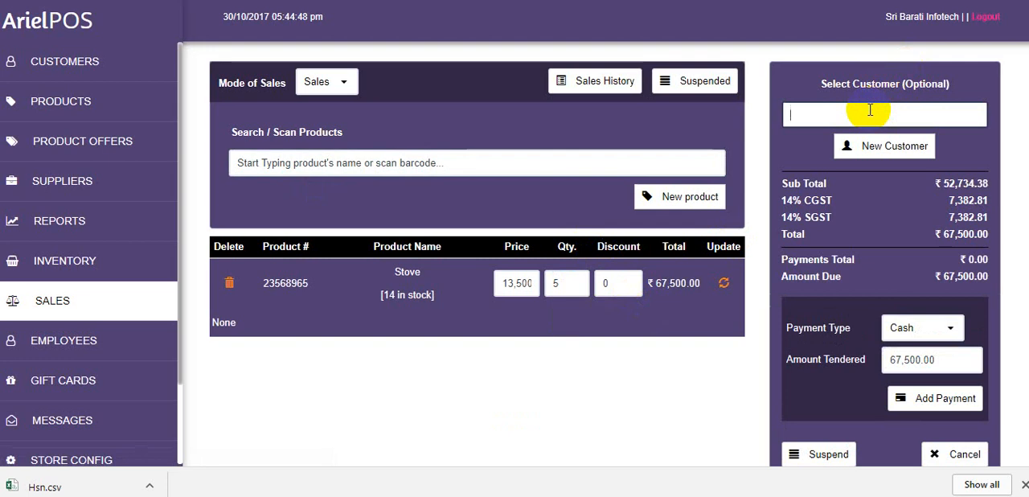
{"action": "type", "text": "a"}
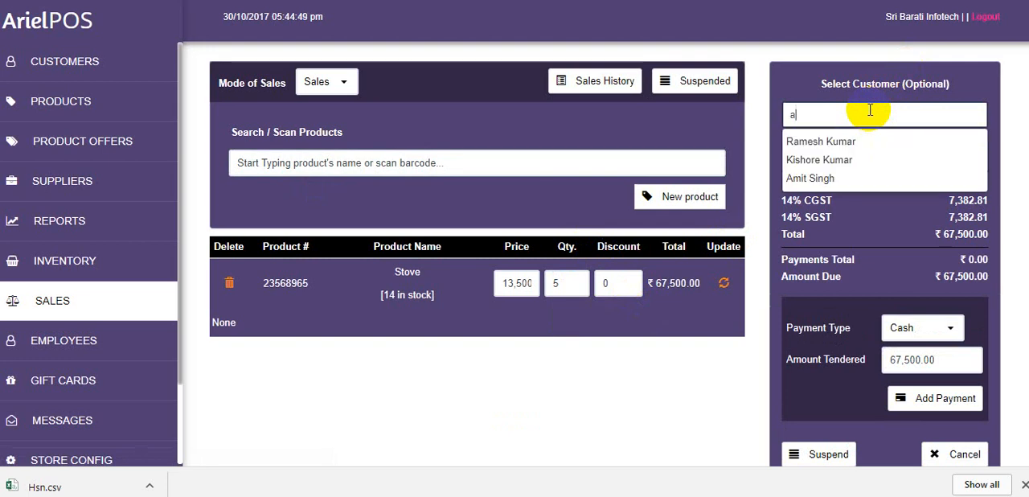
{"action": "left_click", "coordinate": [831, 160]}
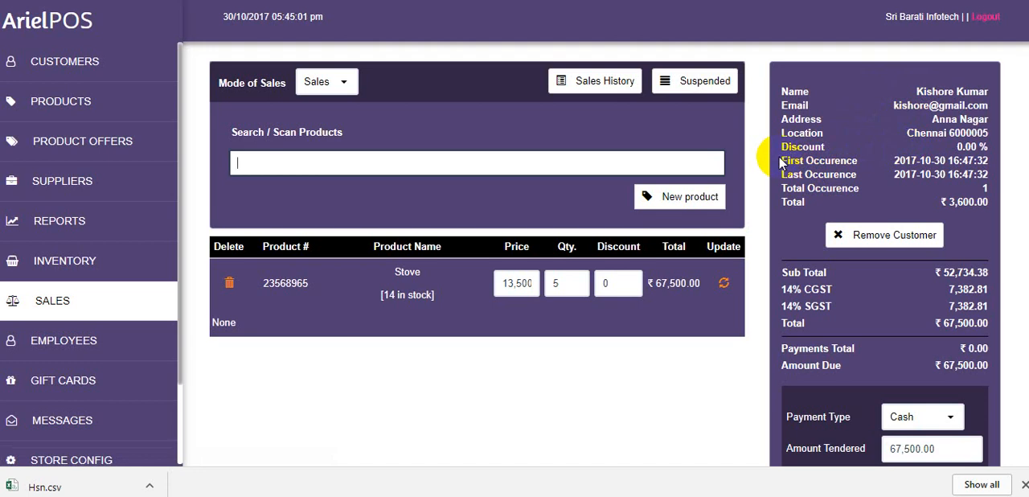
Examine the assigned customer's first occurrence, last occurrence and total occurrence details
{"action": "left_click", "coordinate": [878, 168]}
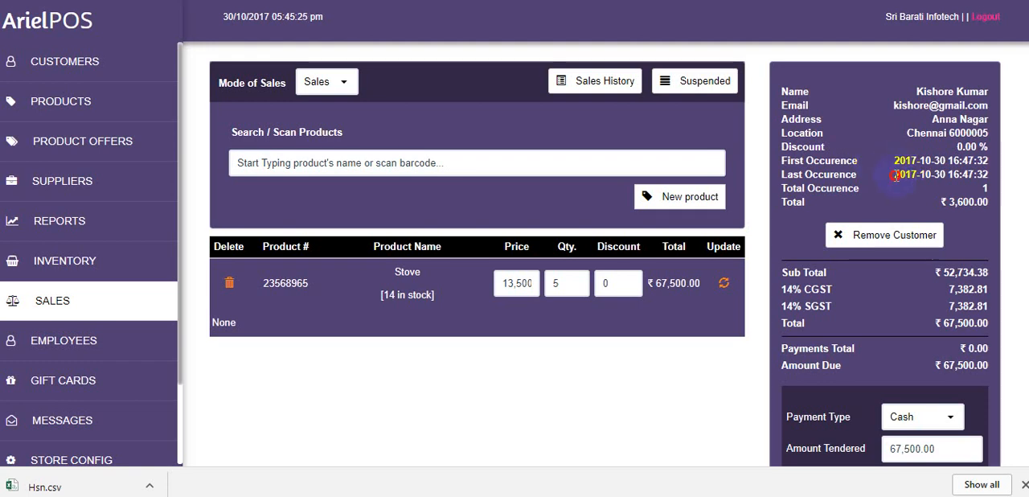
{"action": "left_click_drag", "start_coordinate": [896, 176], "coordinate": [992, 174]}
{"action": "left_click", "coordinate": [887, 168]}
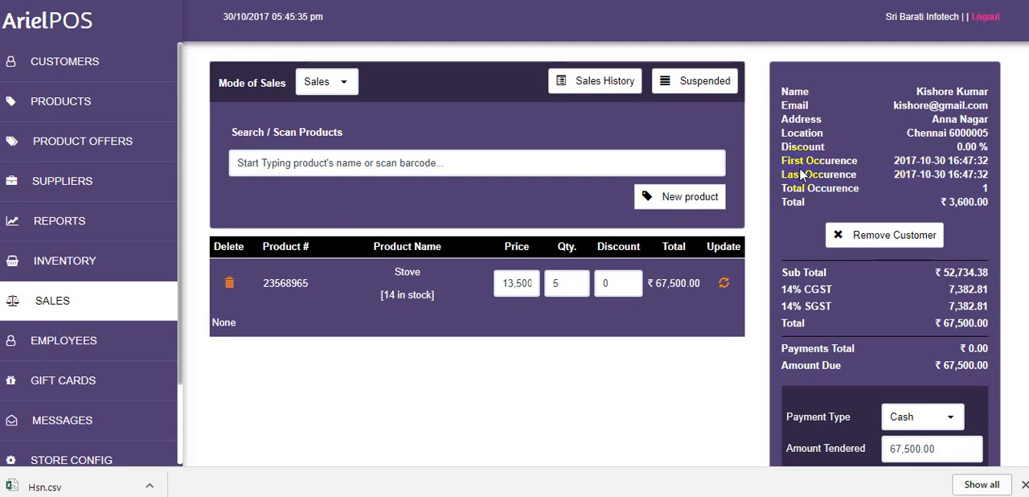
{"action": "left_click_drag", "start_coordinate": [780, 161], "coordinate": [864, 189]}
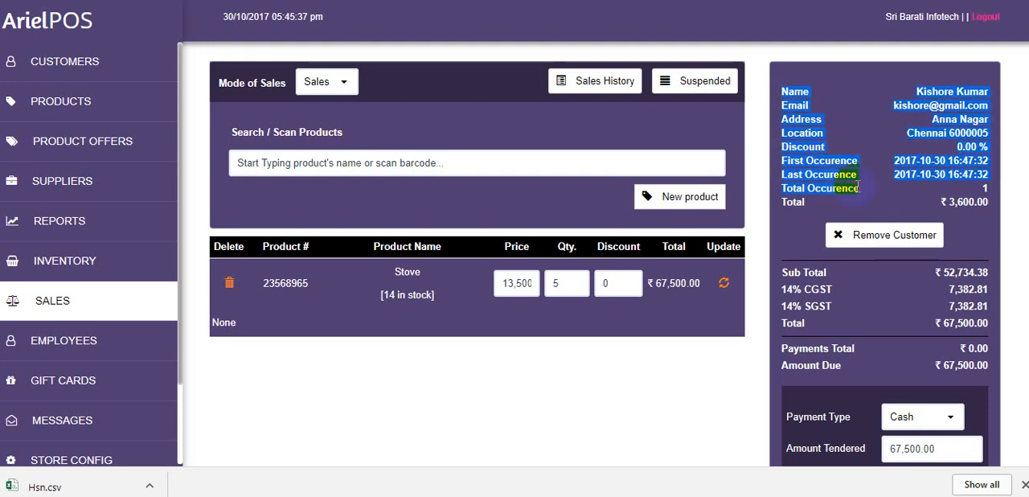
{"action": "left_click", "coordinate": [869, 189]}
Pay for the sale by Cash with 67,500.00 as the amount tendered, and complete it to produce the sales receipt
{"action": "scroll", "coordinate": [878, 236], "scroll_direction": "down", "scroll_amount": 1}
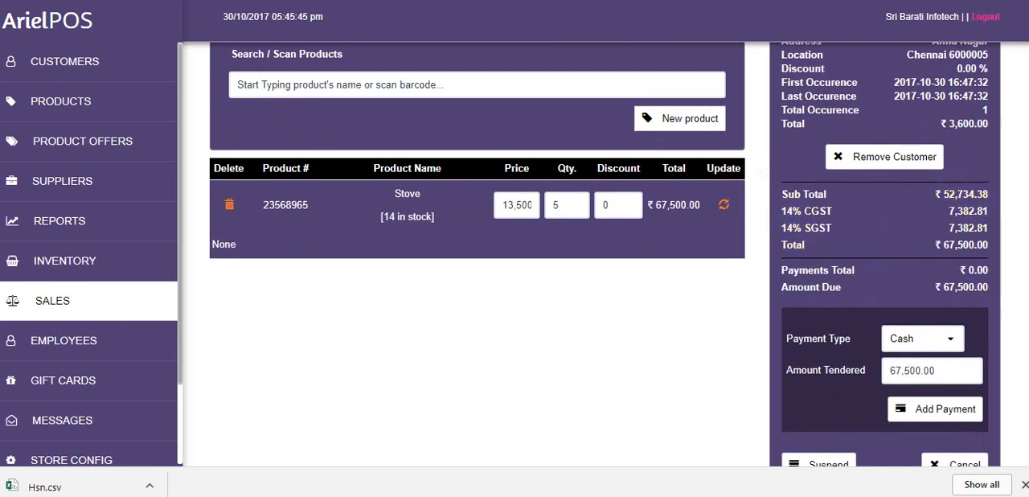
{"action": "scroll", "coordinate": [925, 313], "scroll_direction": "down", "scroll_amount": 1}
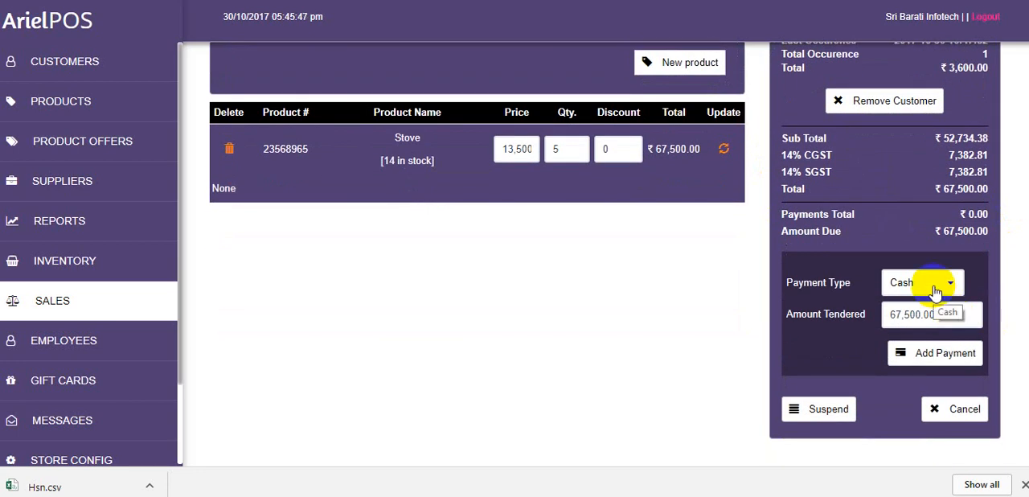
{"action": "left_click", "coordinate": [935, 290]}
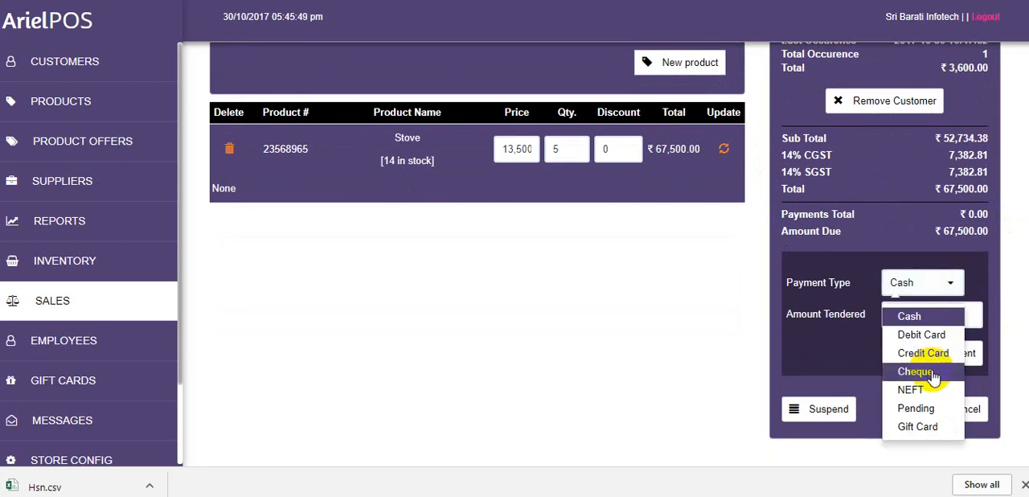
{"action": "left_click", "coordinate": [834, 402]}
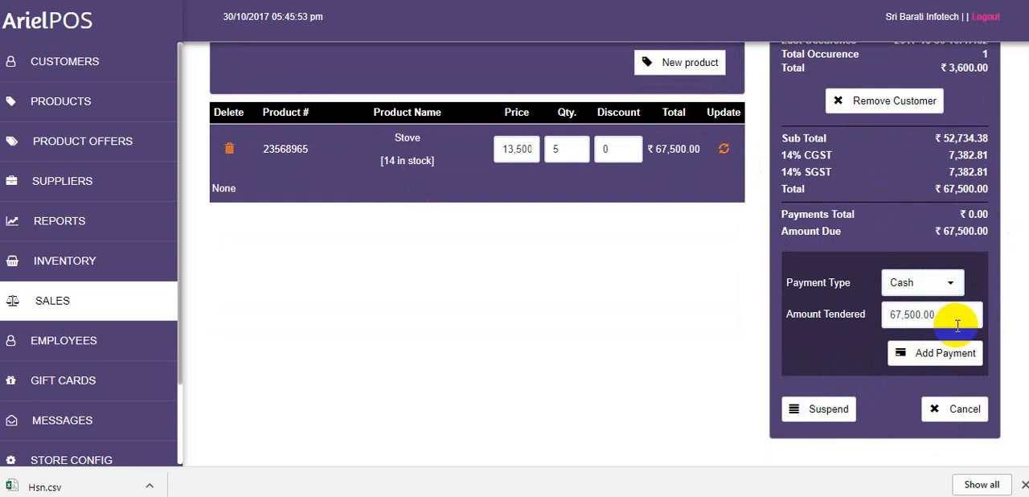
{"action": "left_click", "coordinate": [931, 361]}
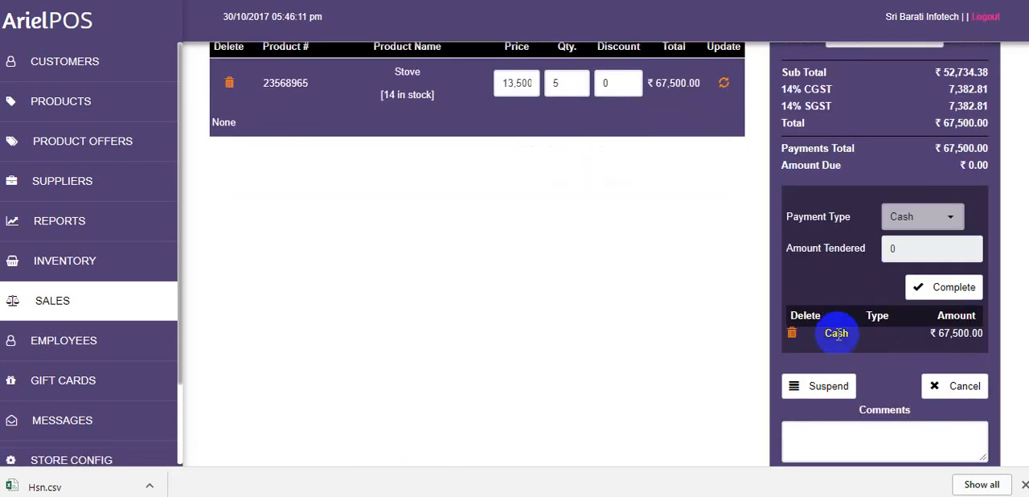
{"action": "left_click", "coordinate": [946, 287]}
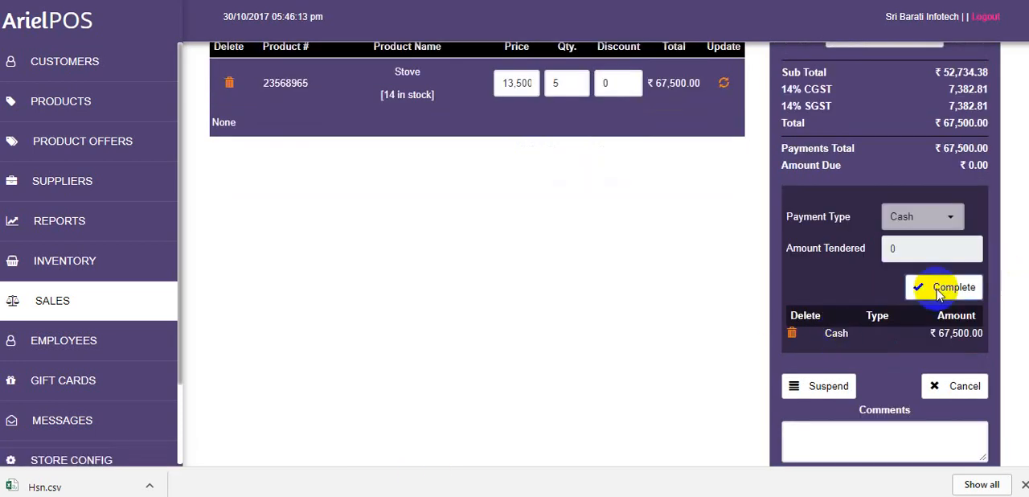
{"action": "scroll", "coordinate": [957, 233], "scroll_direction": "down", "scroll_amount": 2}
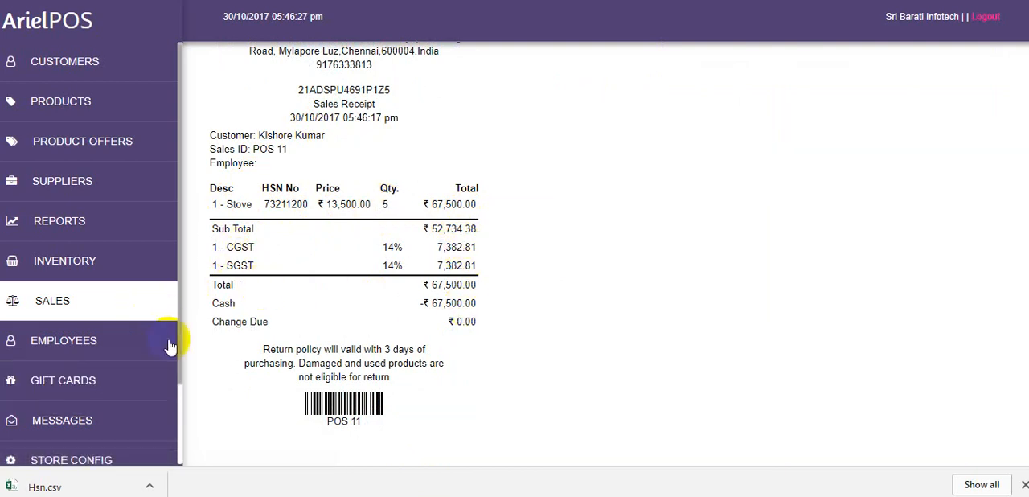
Open a new employee form in the Employees module and review its Information and Login fields
{"action": "left_click", "coordinate": [106, 347]}
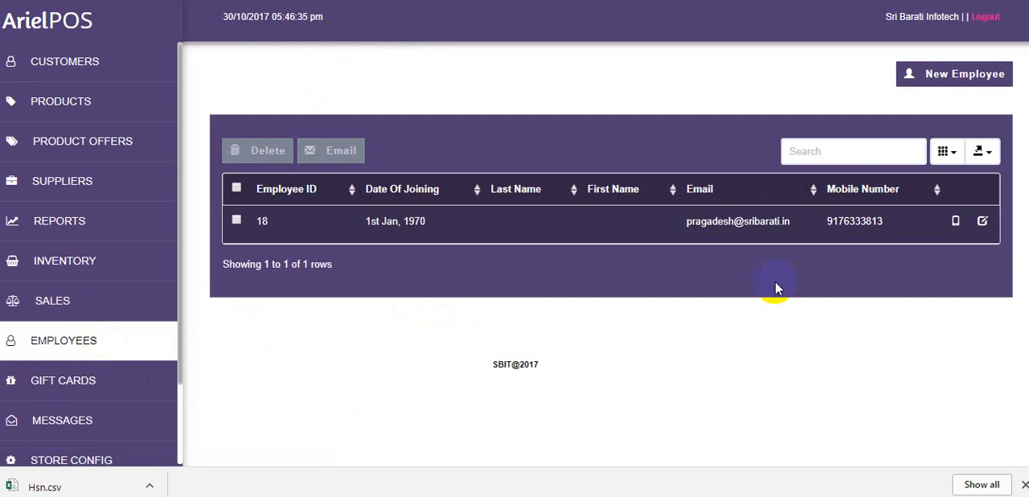
{"action": "left_click", "coordinate": [934, 74]}
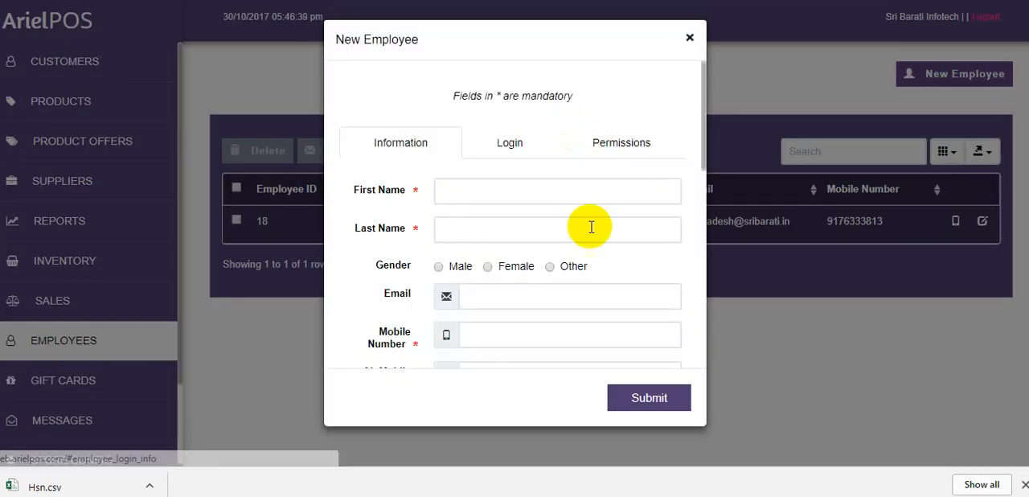
{"action": "left_click_drag", "start_coordinate": [702, 160], "coordinate": [694, 306]}
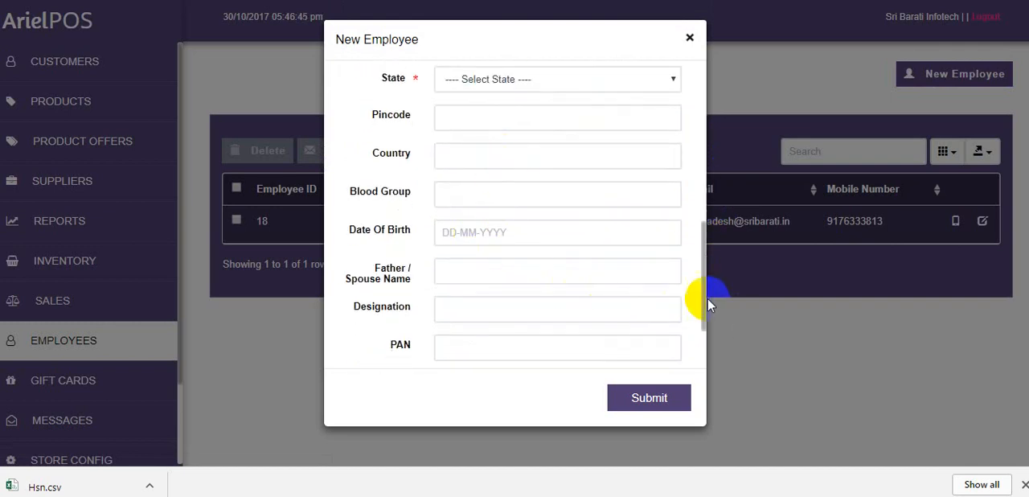
{"action": "left_click_drag", "start_coordinate": [704, 304], "coordinate": [709, 362]}
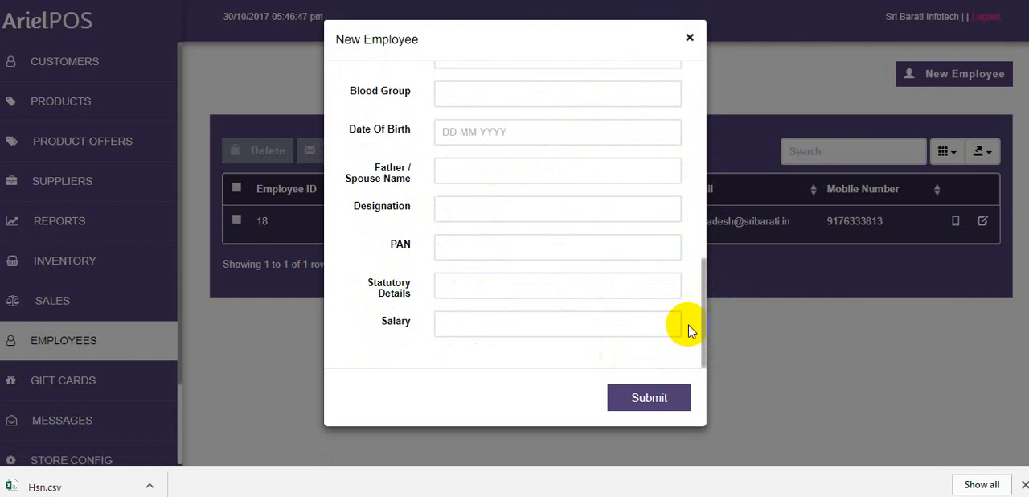
{"action": "left_click_drag", "start_coordinate": [701, 327], "coordinate": [683, 119]}
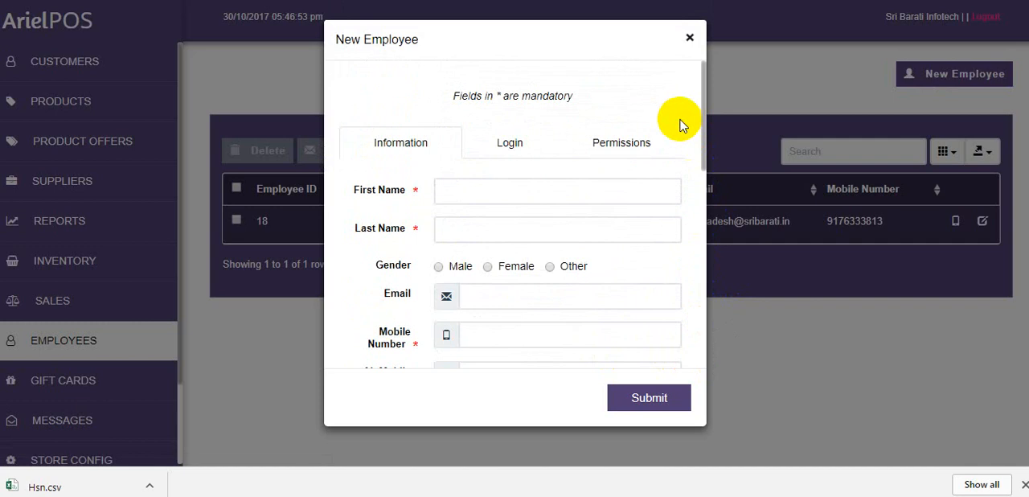
{"action": "left_click", "coordinate": [512, 141]}
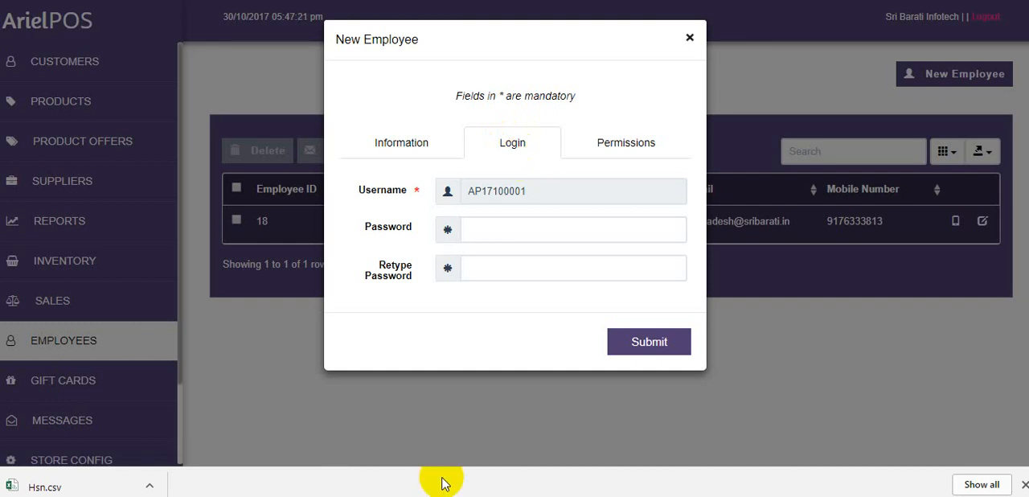
Tick the Customers and Products permissions for the new employee, and close the form without submitting it
{"action": "left_click", "coordinate": [625, 143]}
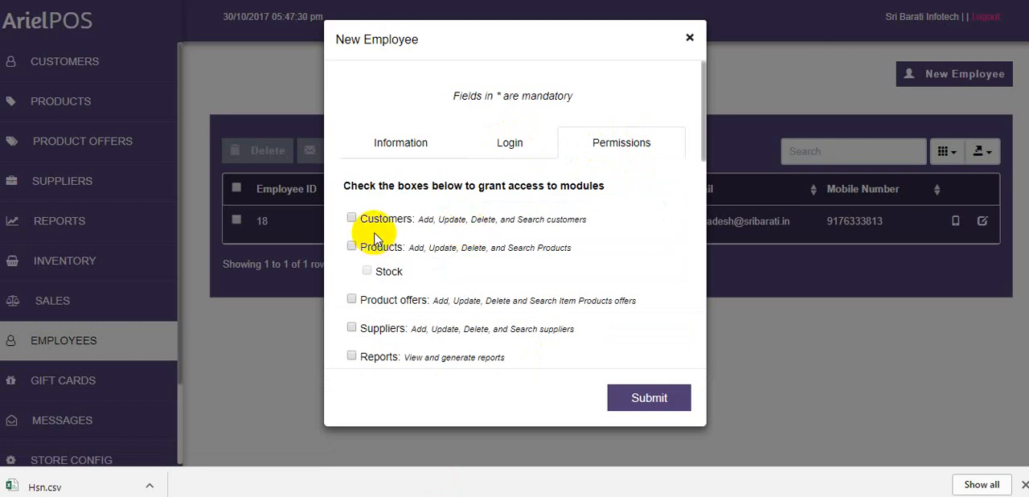
{"action": "left_click", "coordinate": [352, 219]}
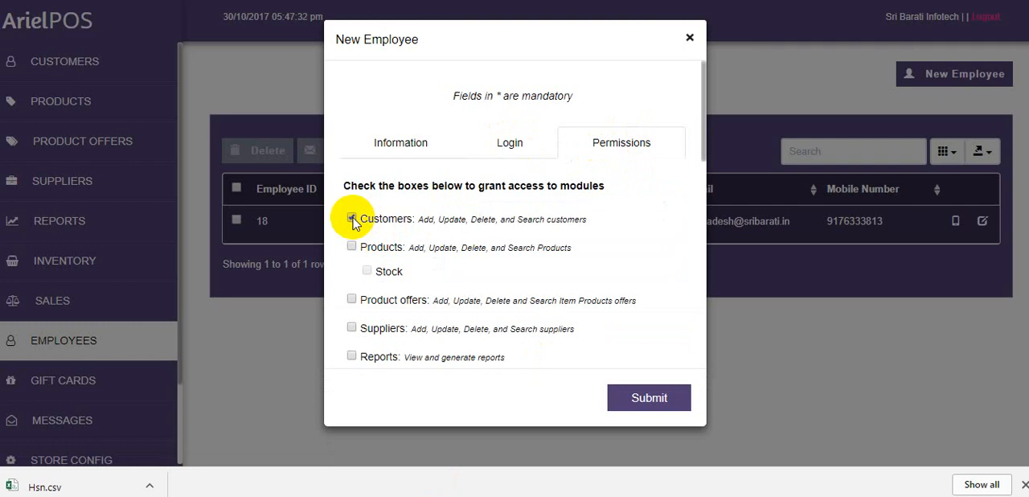
{"action": "left_click_drag", "start_coordinate": [700, 131], "coordinate": [712, 156]}
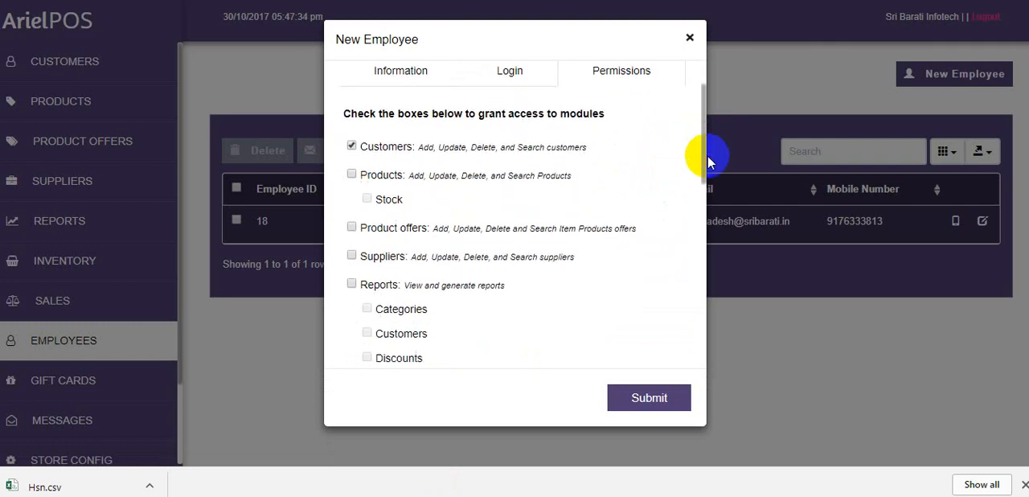
{"action": "left_click", "coordinate": [352, 176]}
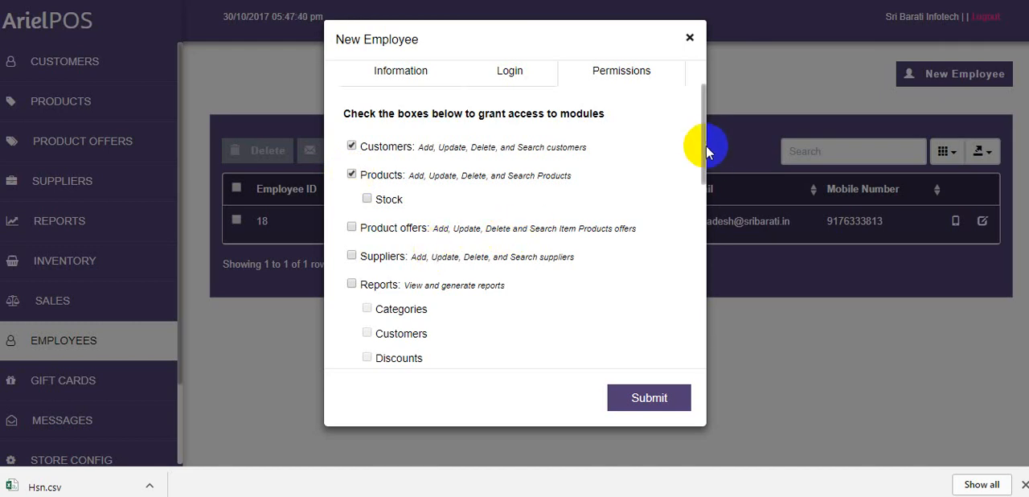
{"action": "left_click_drag", "start_coordinate": [704, 151], "coordinate": [706, 74]}
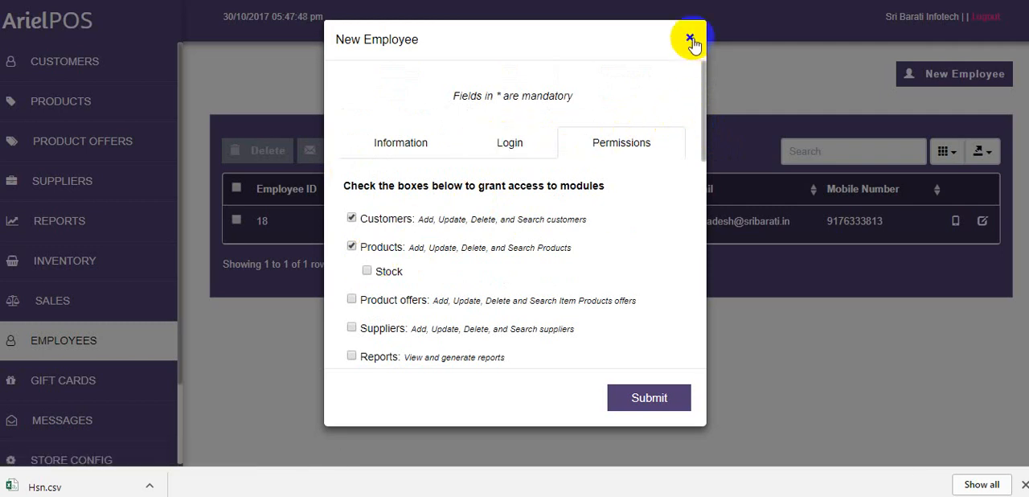
{"action": "left_click", "coordinate": [690, 39]}
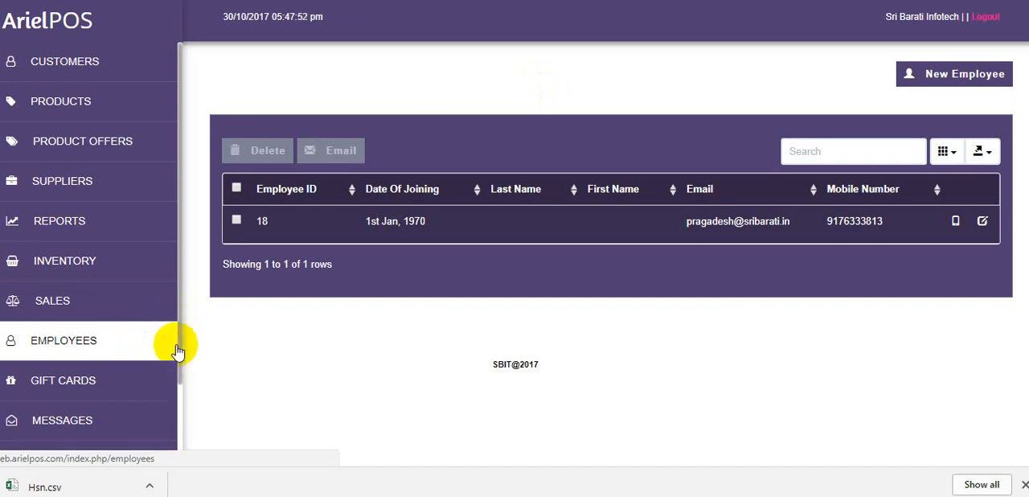
Review the customer, number and value fields of a new gift card in the Gift Cards module, and close the form
{"action": "scroll", "coordinate": [181, 377], "scroll_direction": "down", "scroll_amount": 2}
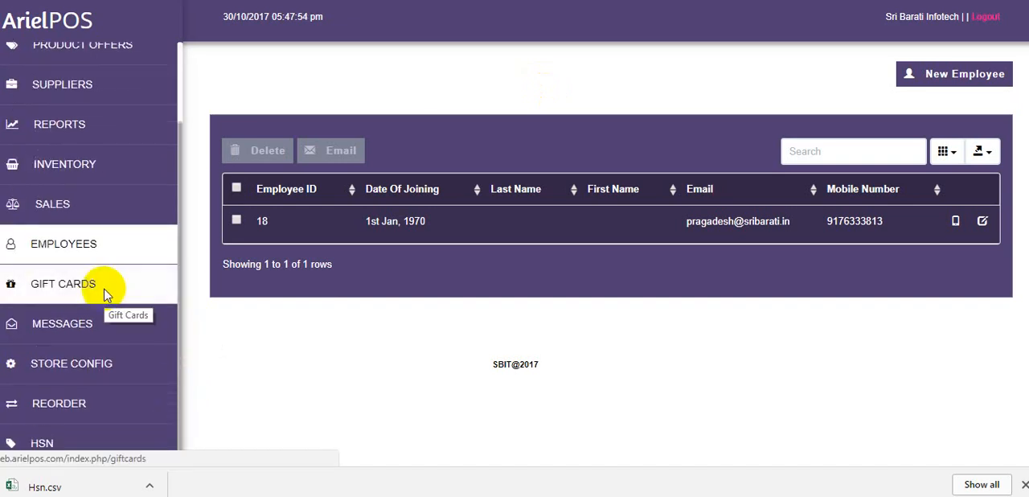
{"action": "left_click", "coordinate": [104, 294]}
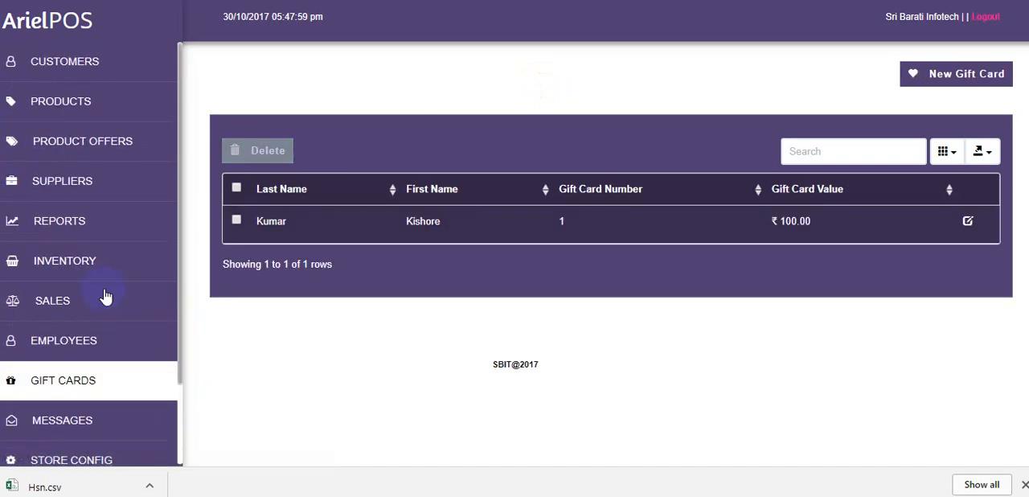
{"action": "left_click", "coordinate": [951, 75]}
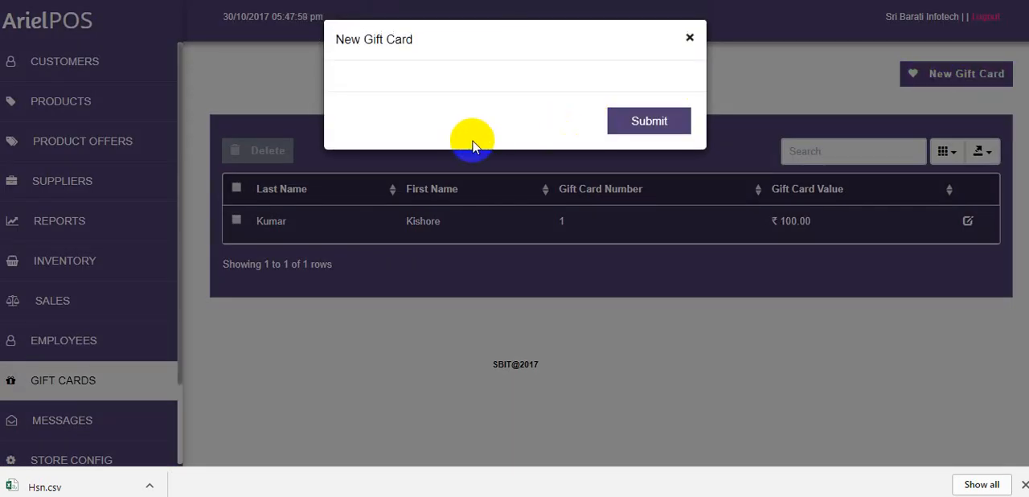
{"action": "left_click", "coordinate": [447, 138]}
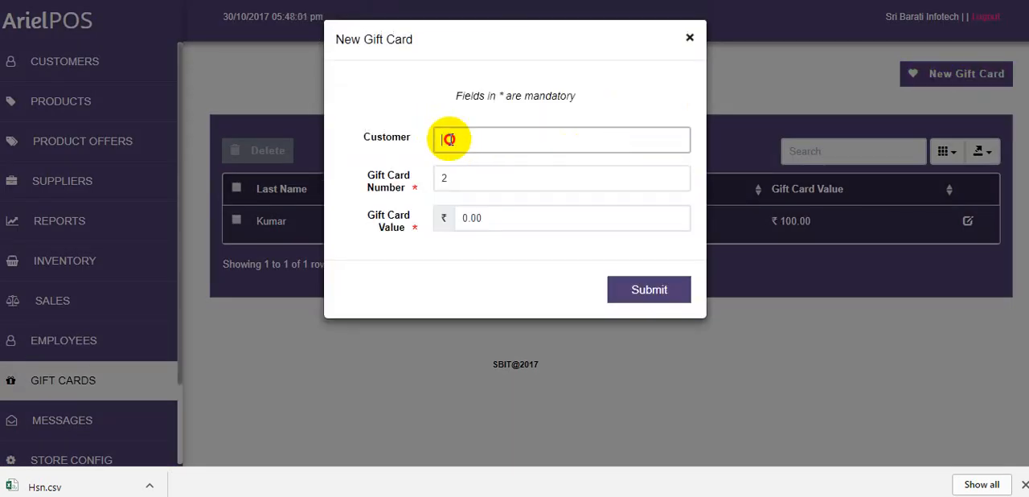
{"action": "left_click", "coordinate": [475, 172]}
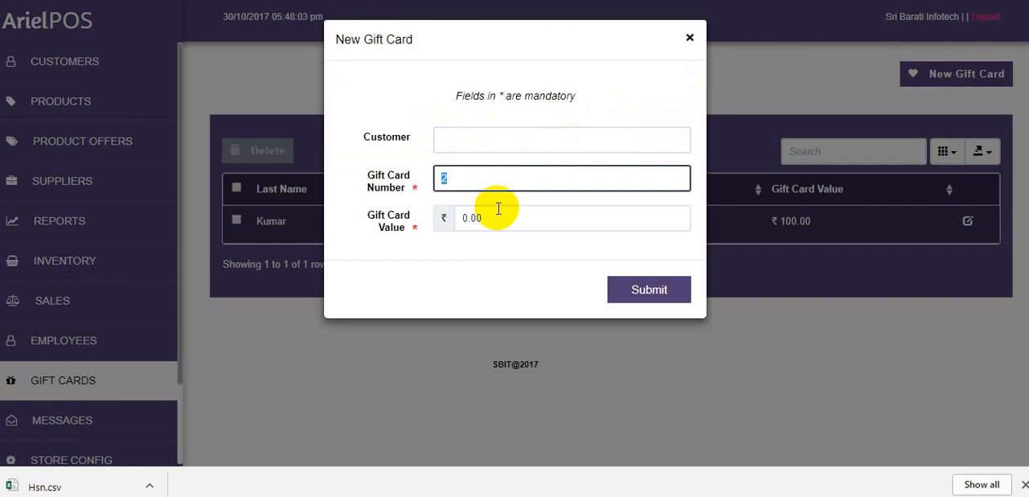
{"action": "left_click", "coordinate": [497, 209]}
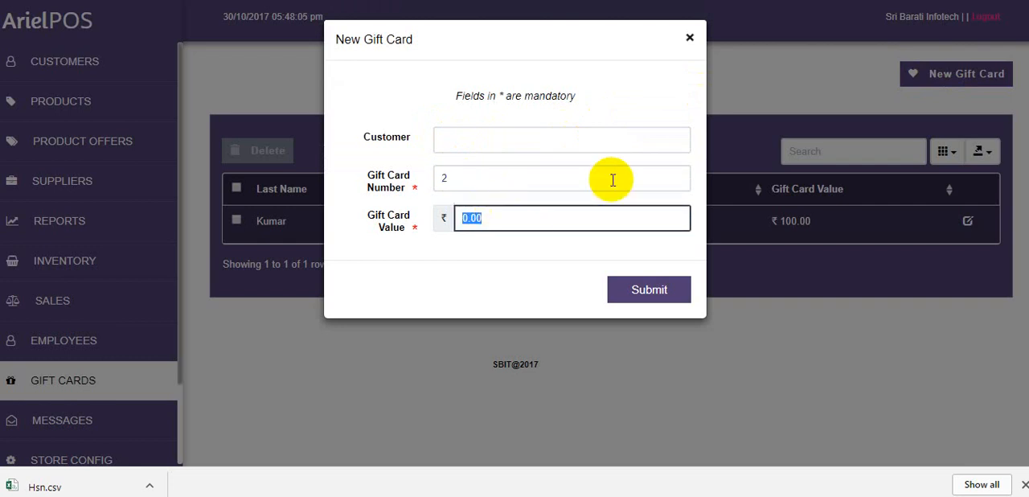
{"action": "left_click", "coordinate": [689, 37]}
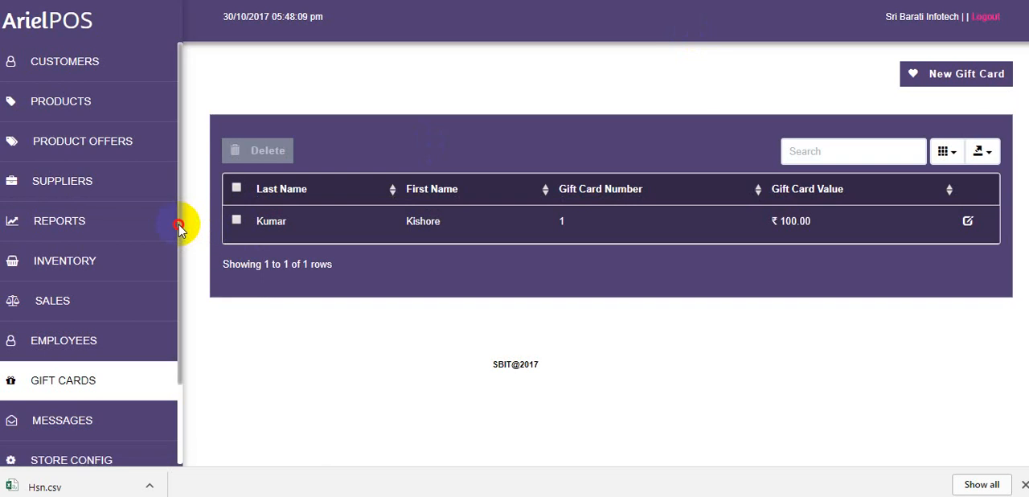
Open the Messages module and look at the phone number and message fields for sending an SMS
{"action": "left_click_drag", "start_coordinate": [180, 223], "coordinate": [178, 326]}
{"action": "left_click", "coordinate": [115, 321]}
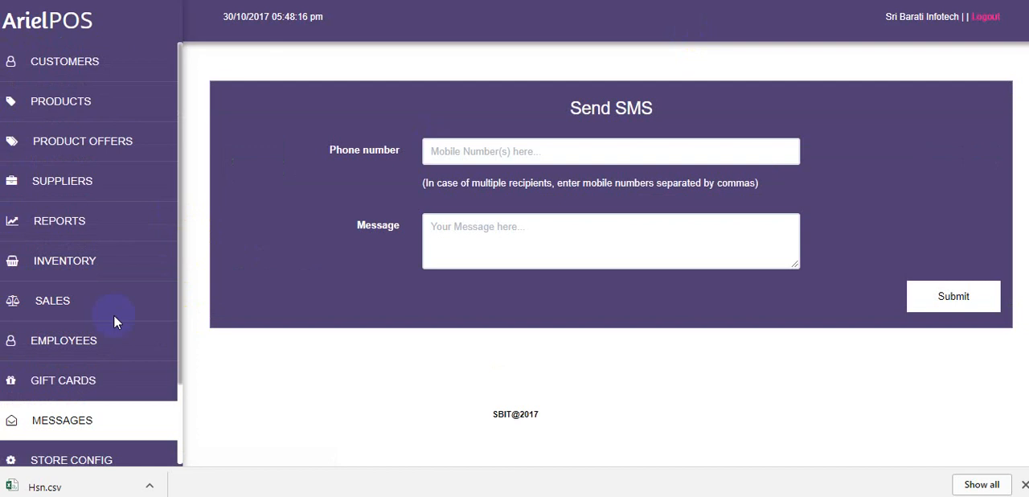
{"action": "left_click", "coordinate": [480, 161]}
{"action": "left_click", "coordinate": [489, 232]}
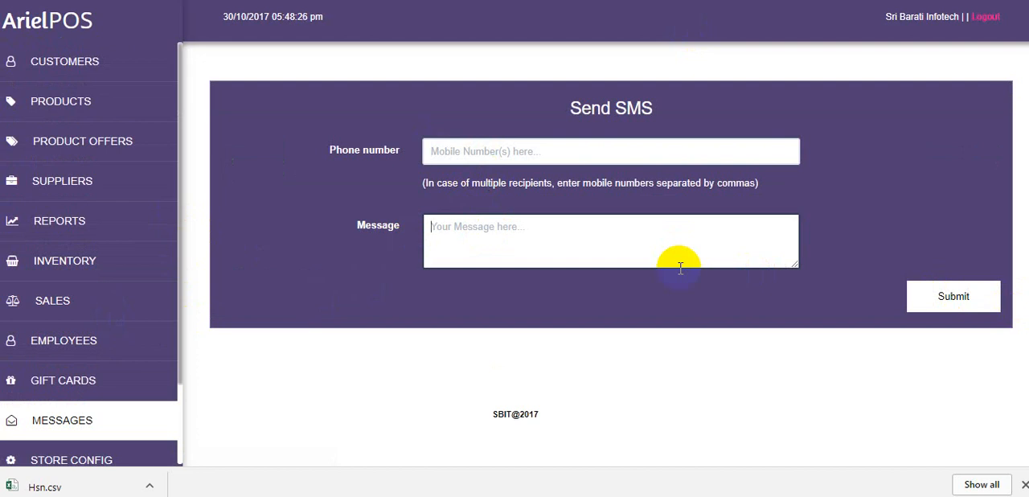
Look at the date range options in the Reorder module and return to the home page
{"action": "left_click_drag", "start_coordinate": [184, 295], "coordinate": [181, 383]}
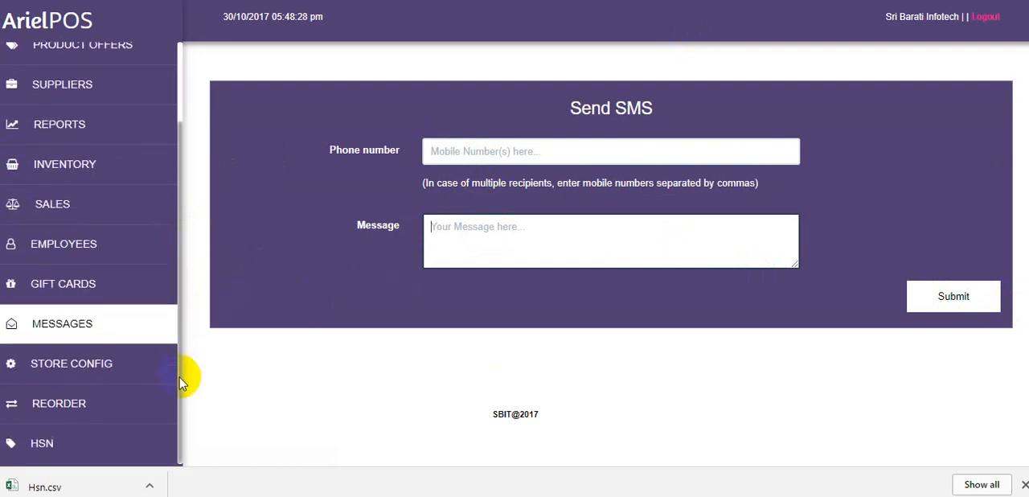
{"action": "left_click", "coordinate": [122, 410]}
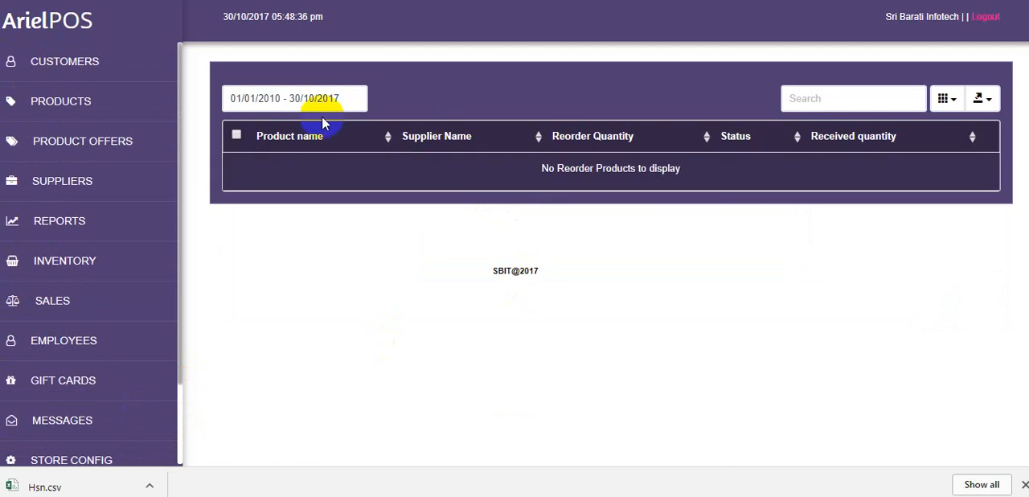
{"action": "left_click", "coordinate": [302, 97]}
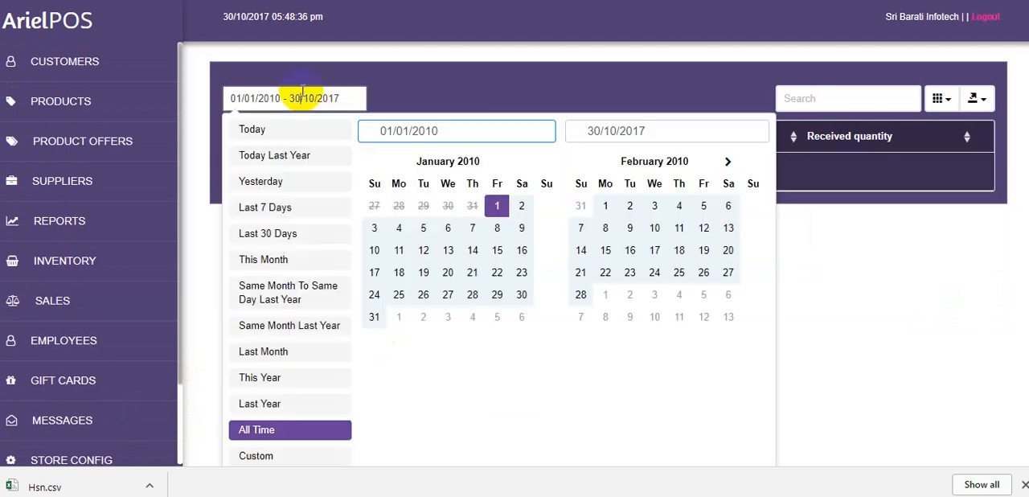
{"action": "left_click", "coordinate": [531, 96]}
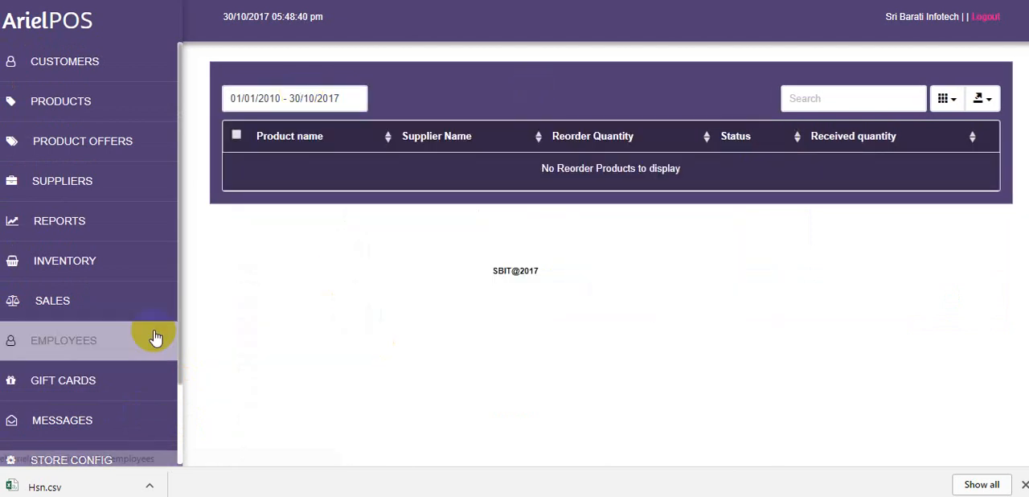
{"action": "left_click_drag", "start_coordinate": [180, 312], "coordinate": [179, 398]}
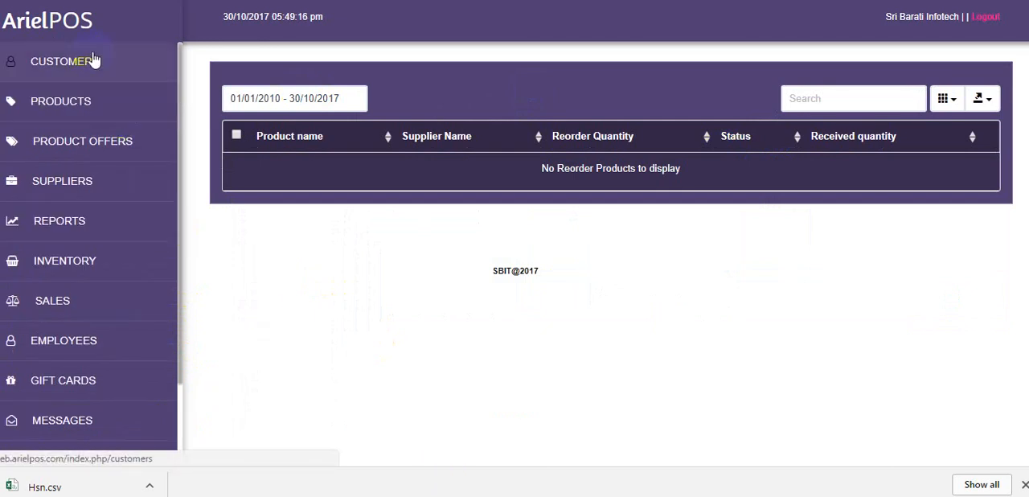
{"action": "left_click", "coordinate": [77, 30]}
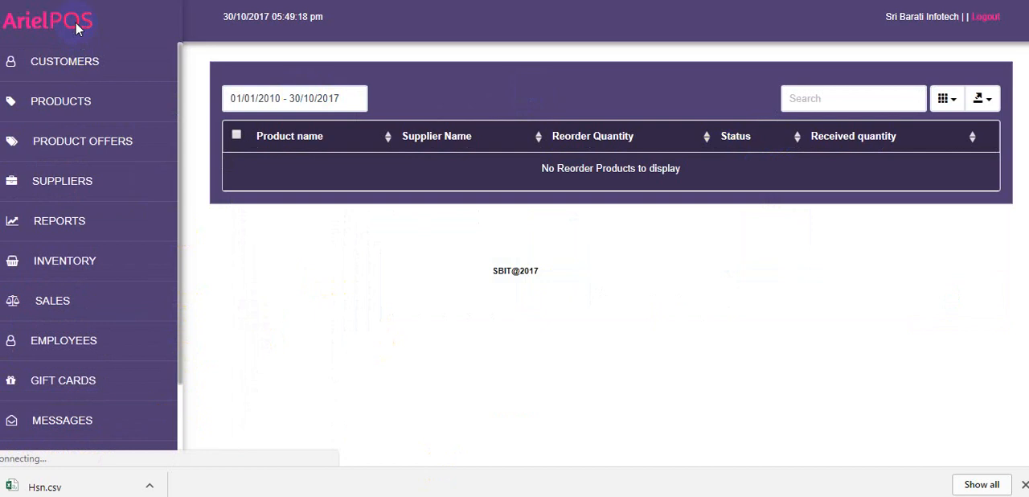